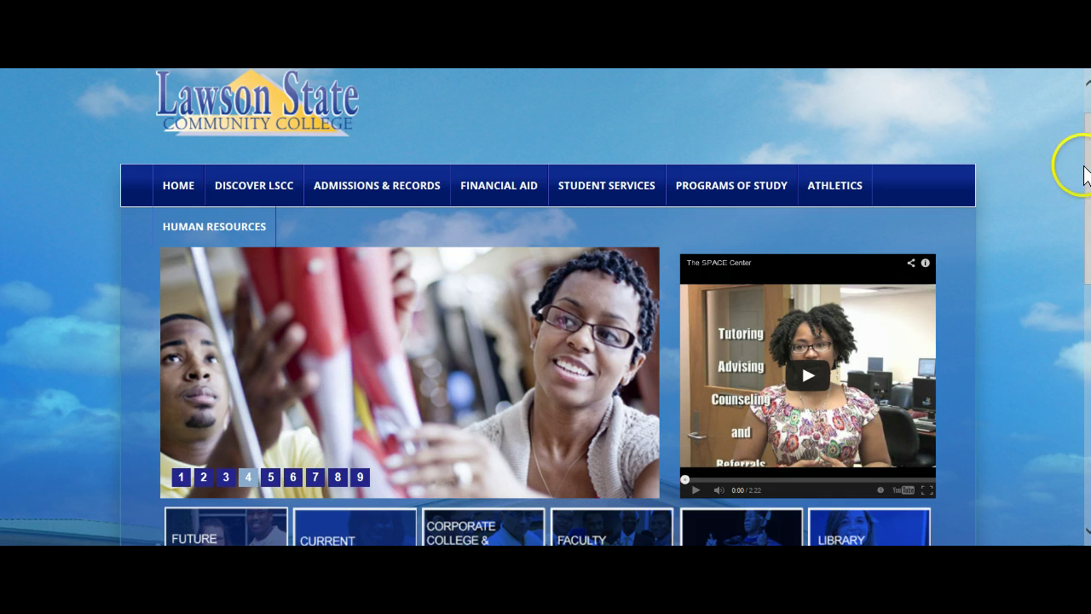
- Go to the Faculty & Staff page and scroll to its Quick Links icons, such as Blackboard and Cougar Email
drag(1083, 164, 1087, 138)
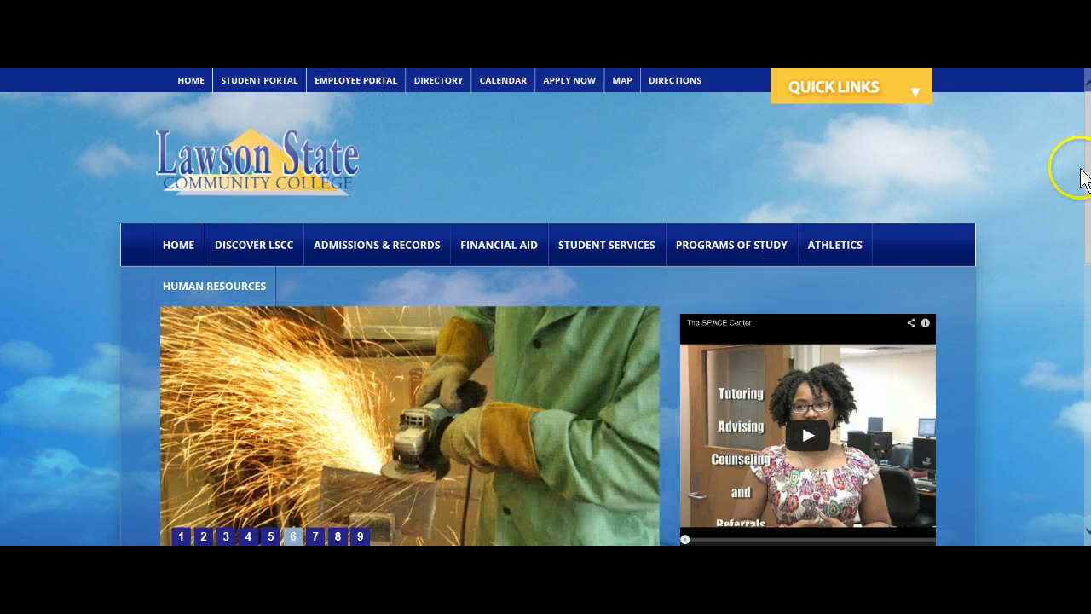
scroll(1079, 171, down, 2)
scroll(1086, 272, down, 2)
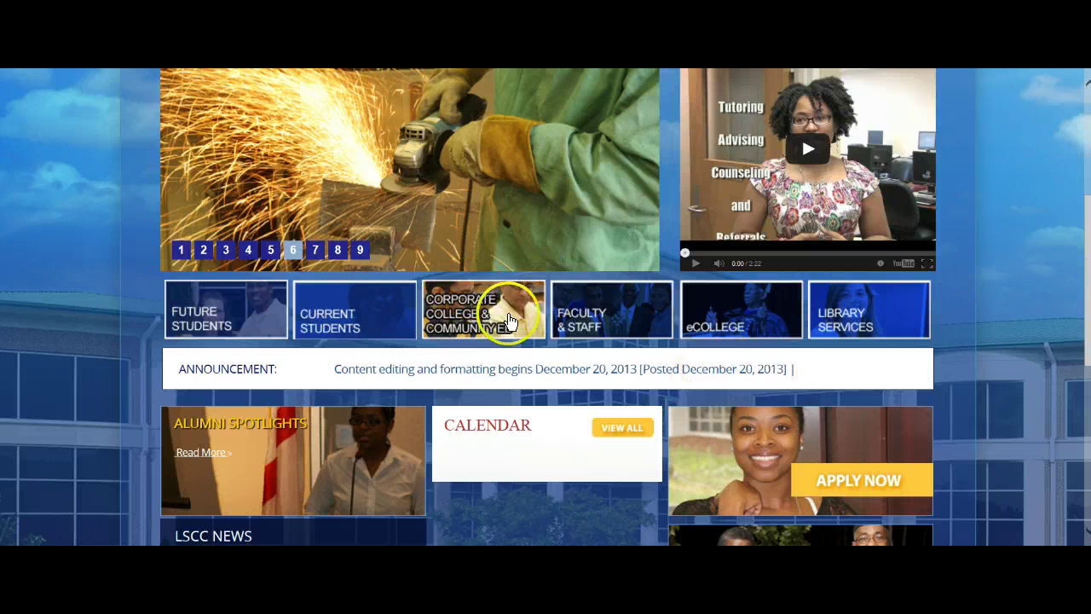
click(587, 314)
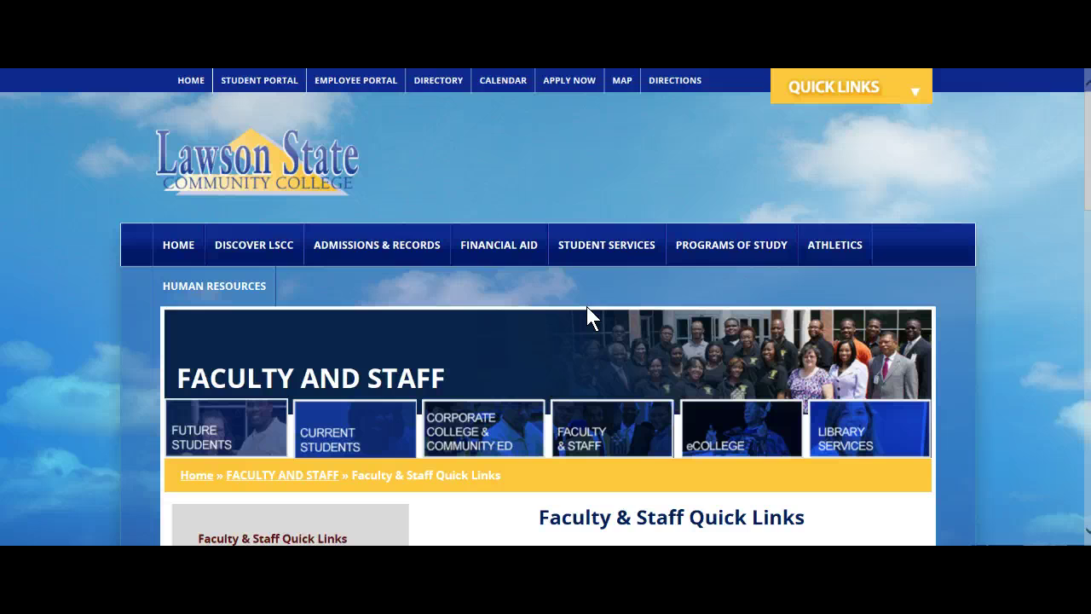
drag(1076, 178, 1079, 308)
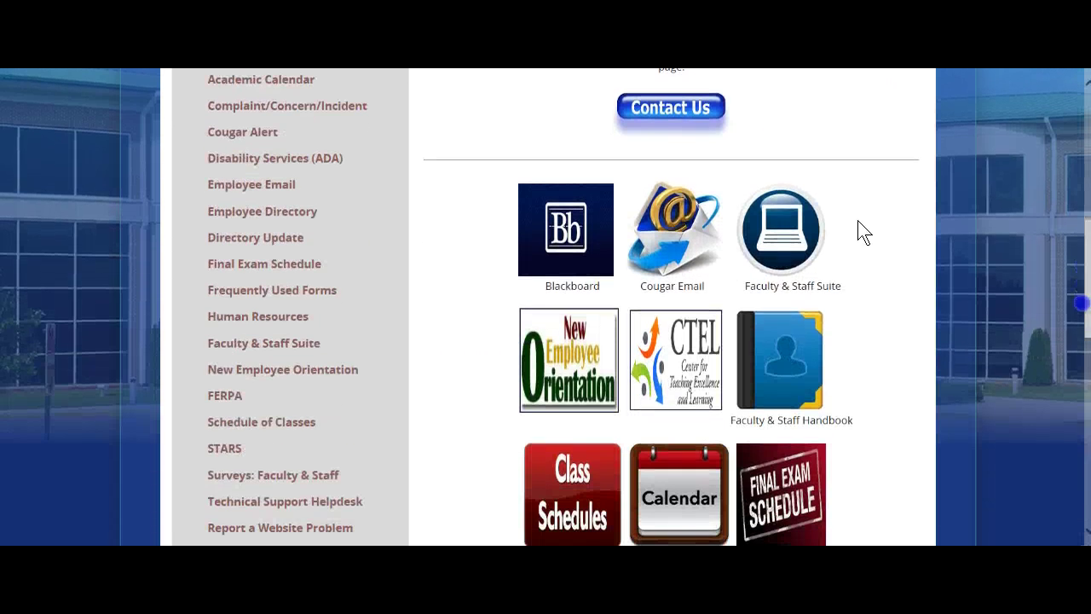
- Open the Faculty & Staff Suite portal's login form
click(778, 223)
click(775, 228)
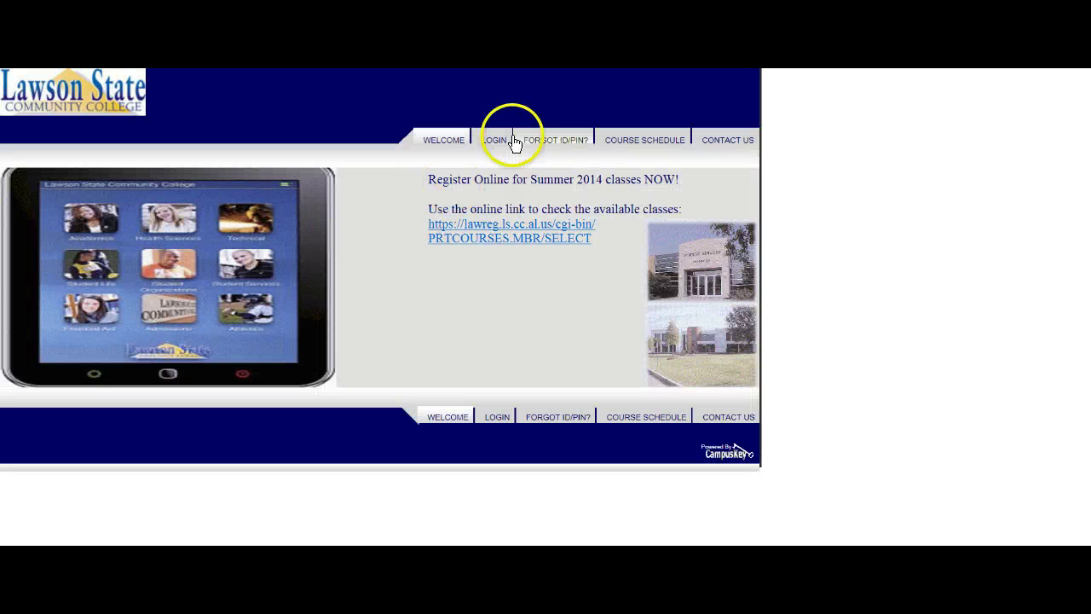
click(497, 143)
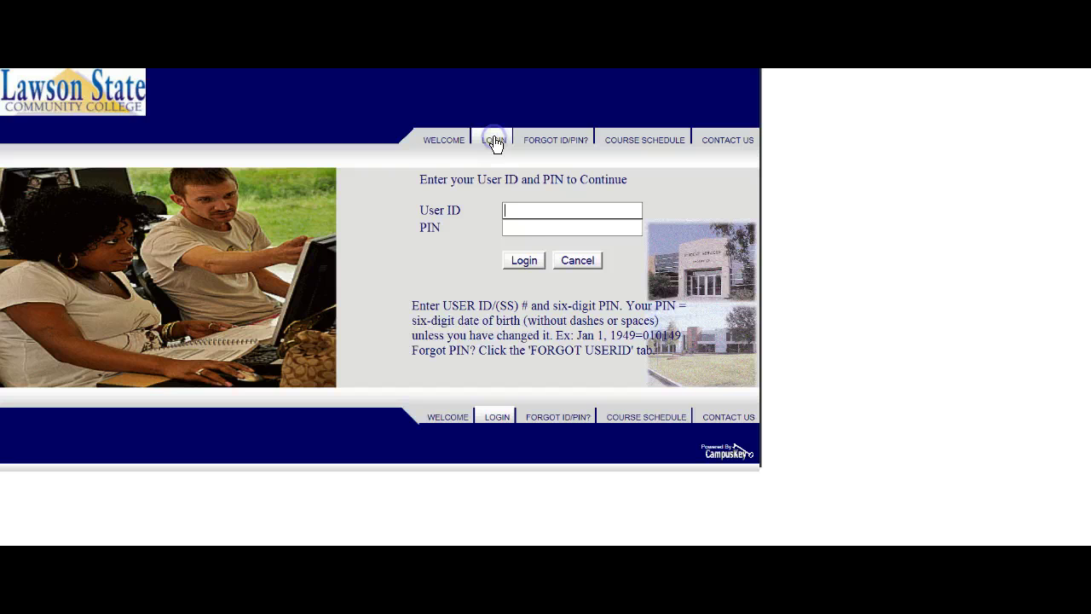
- Enter the faculty user ID and PIN
click(515, 208)
text(••)
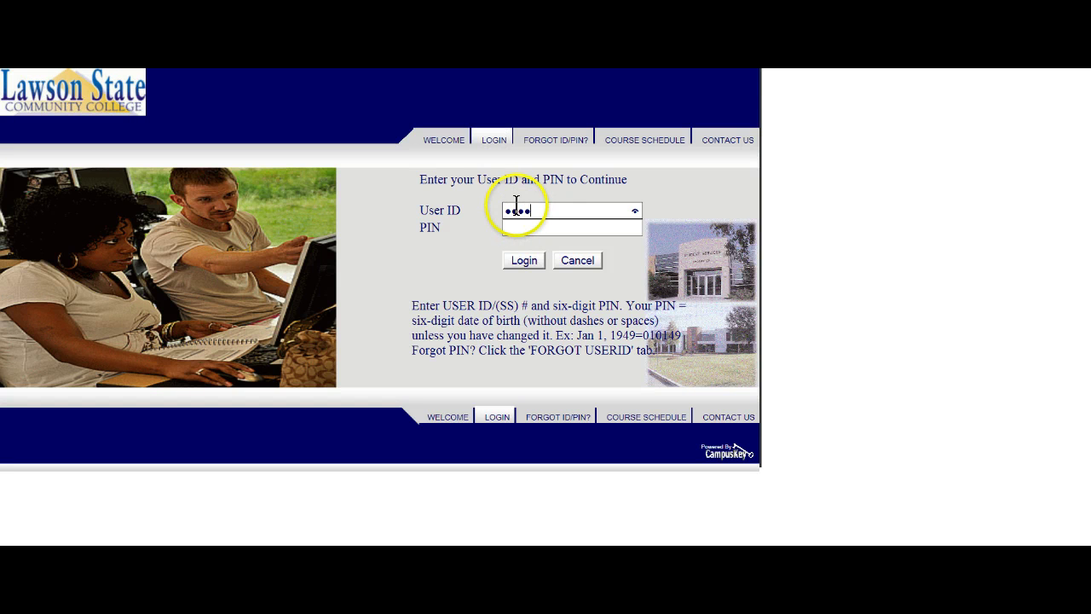
text(••••)
key(Tab)
click(512, 226)
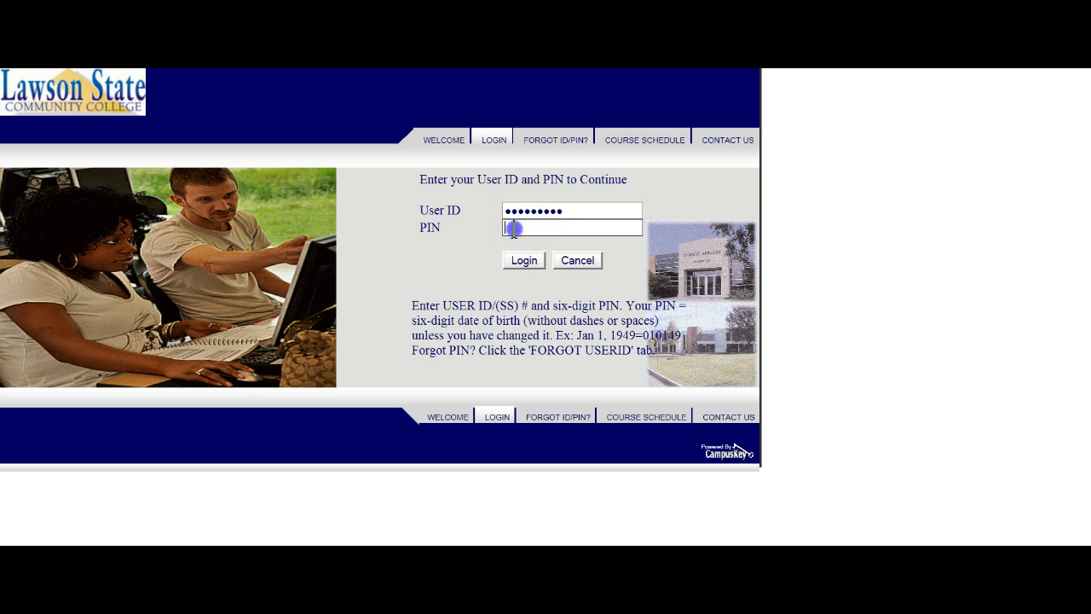
text(•)
- Log in and go to Faculty Information Center > Course Attendance > Record Attendance
click(524, 260)
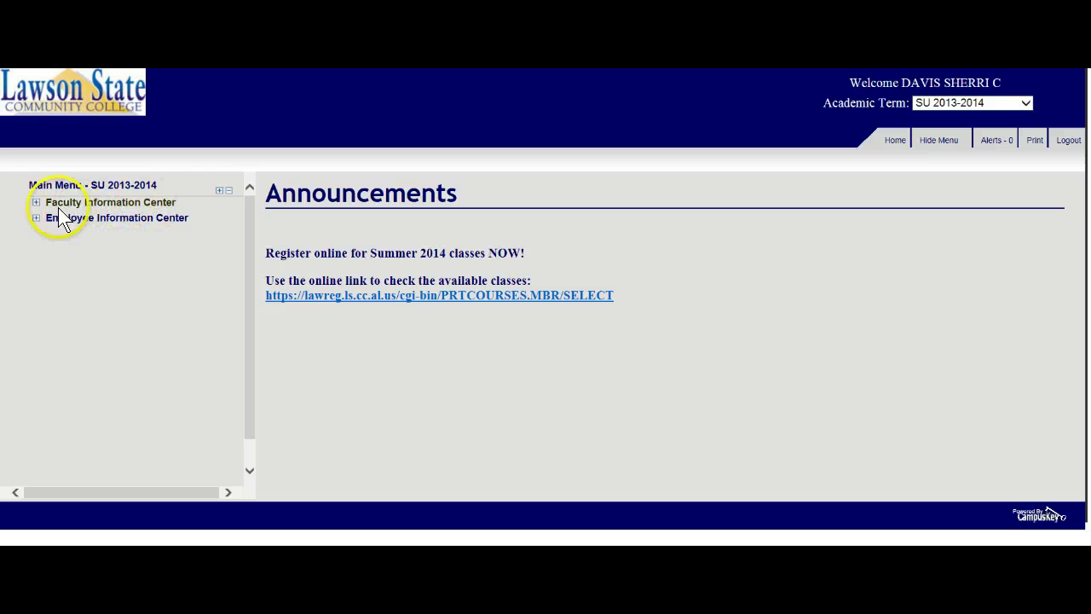
click(37, 204)
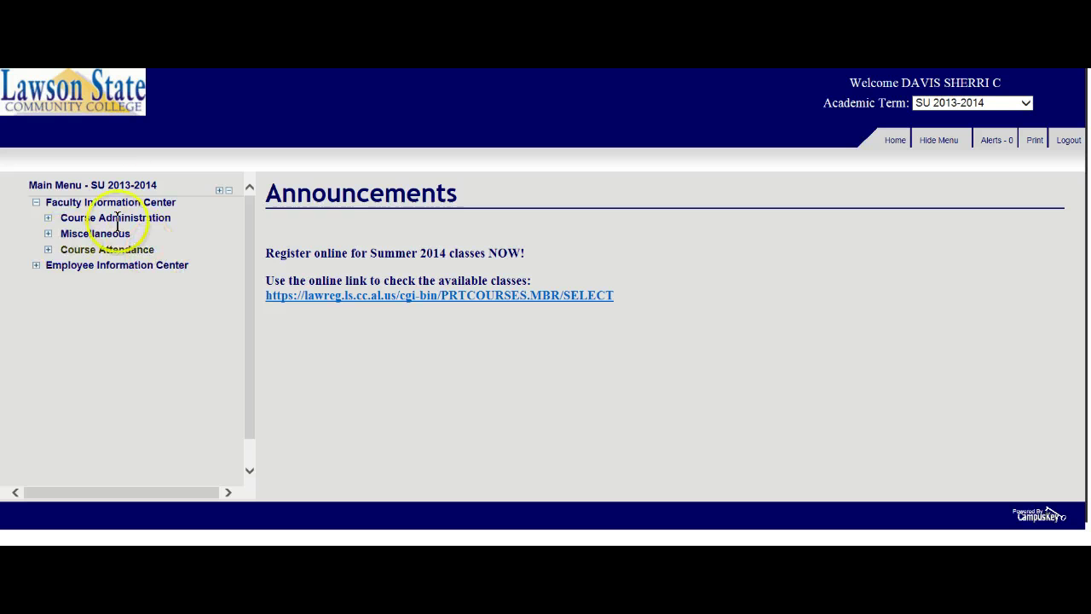
click(48, 250)
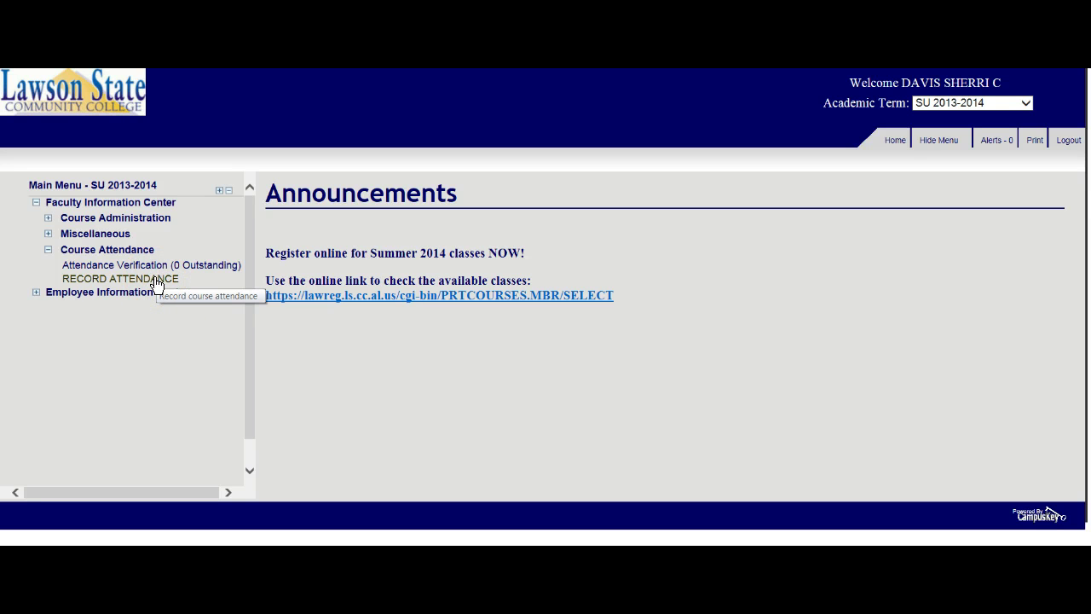
click(153, 279)
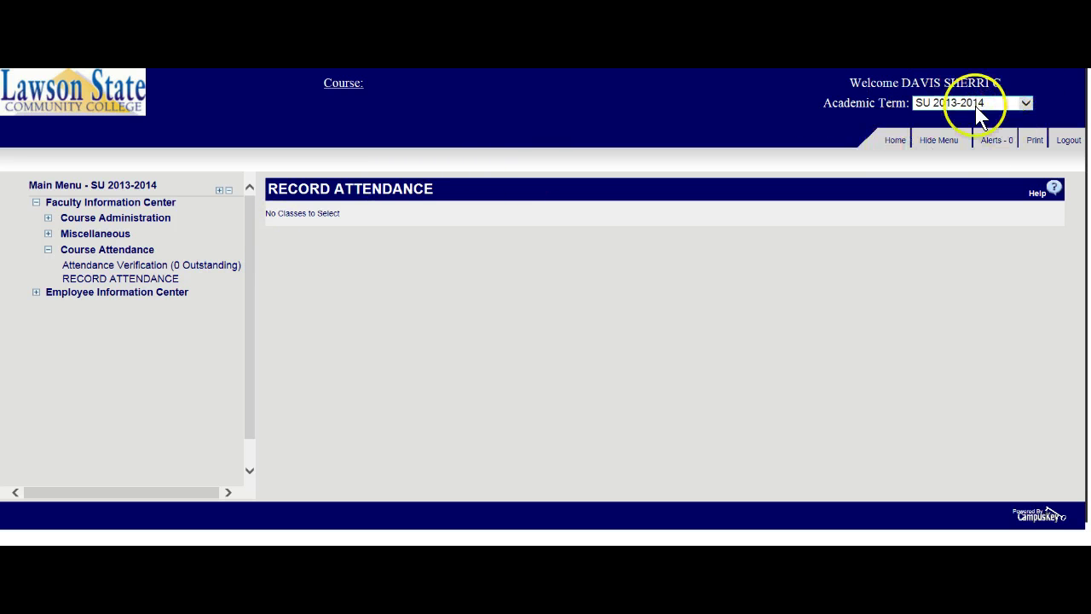
- Switch the academic term to SP 2013-2014 and reload Record Attendance to list its two courses
click(1025, 102)
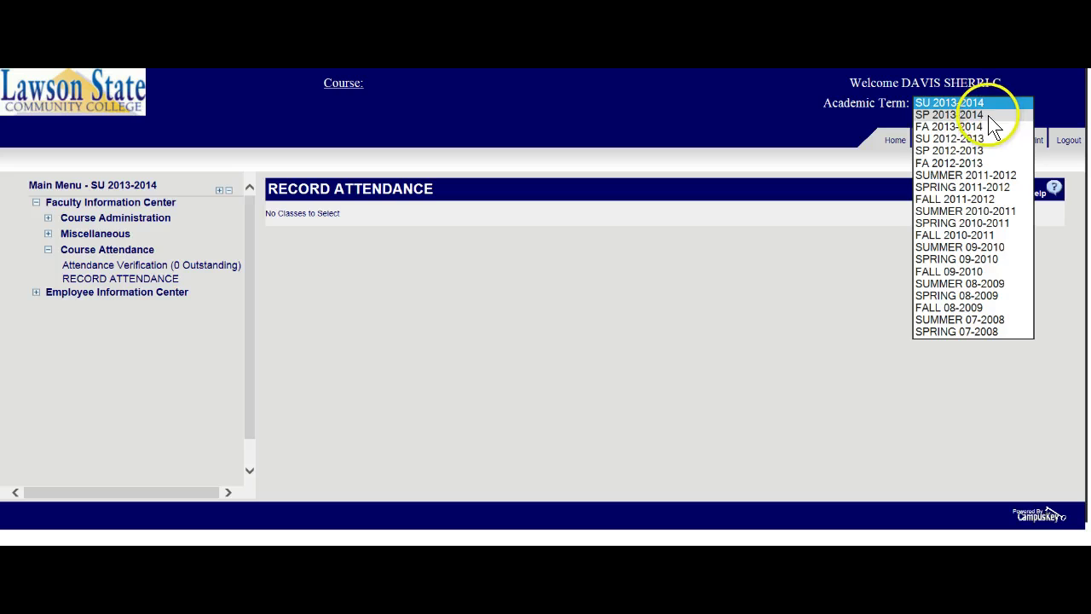
click(987, 115)
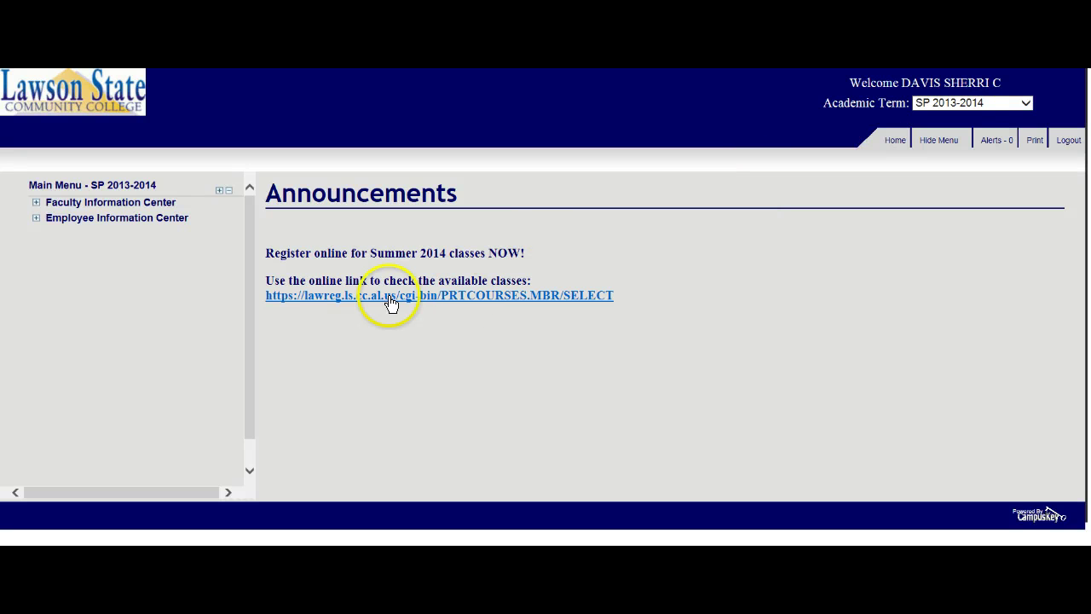
click(36, 203)
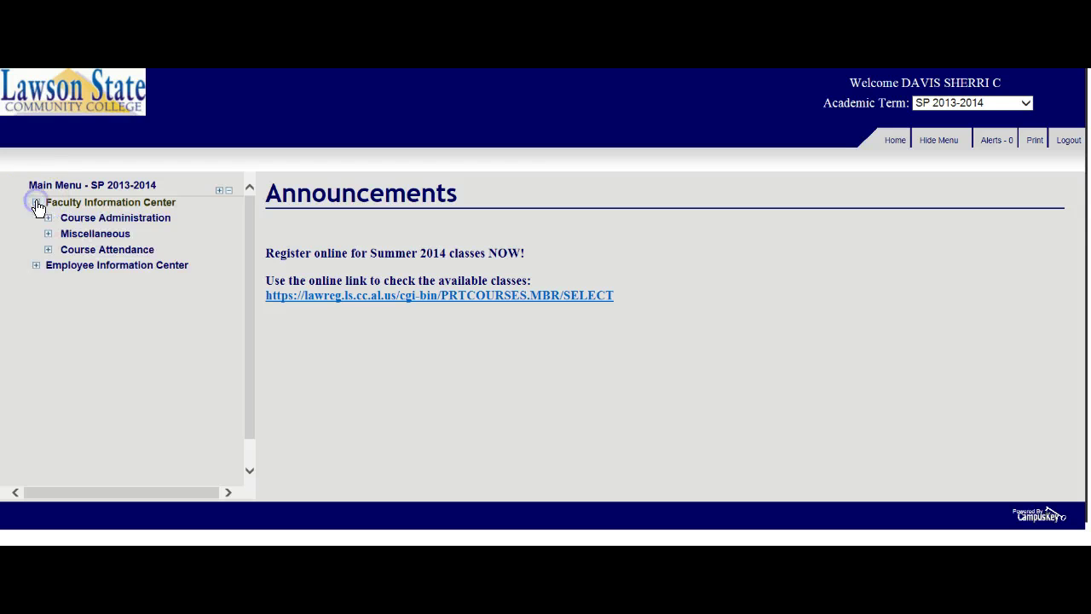
click(48, 249)
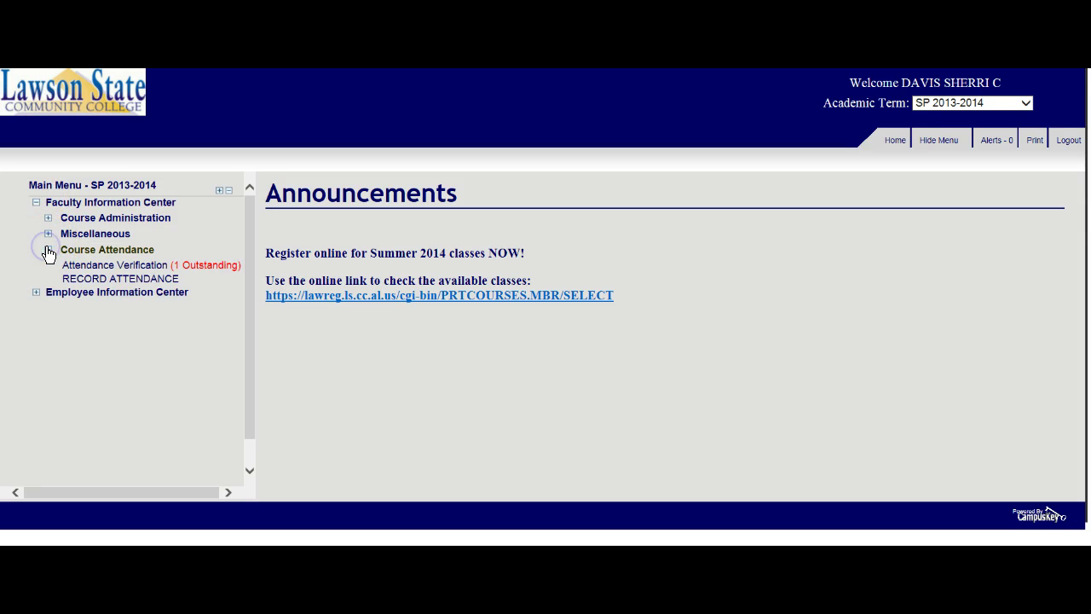
click(125, 279)
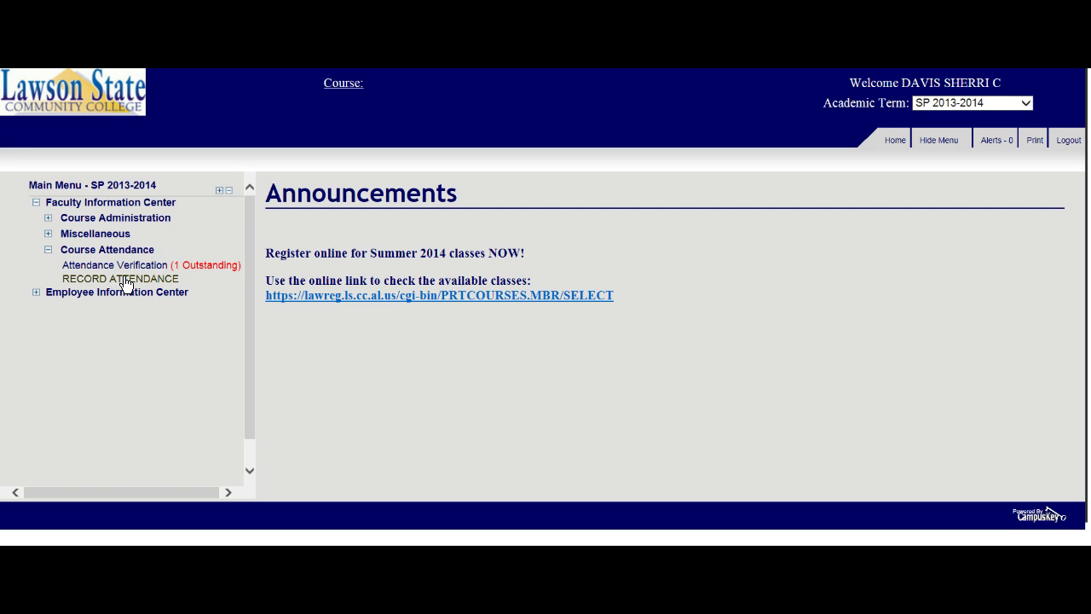
click(124, 280)
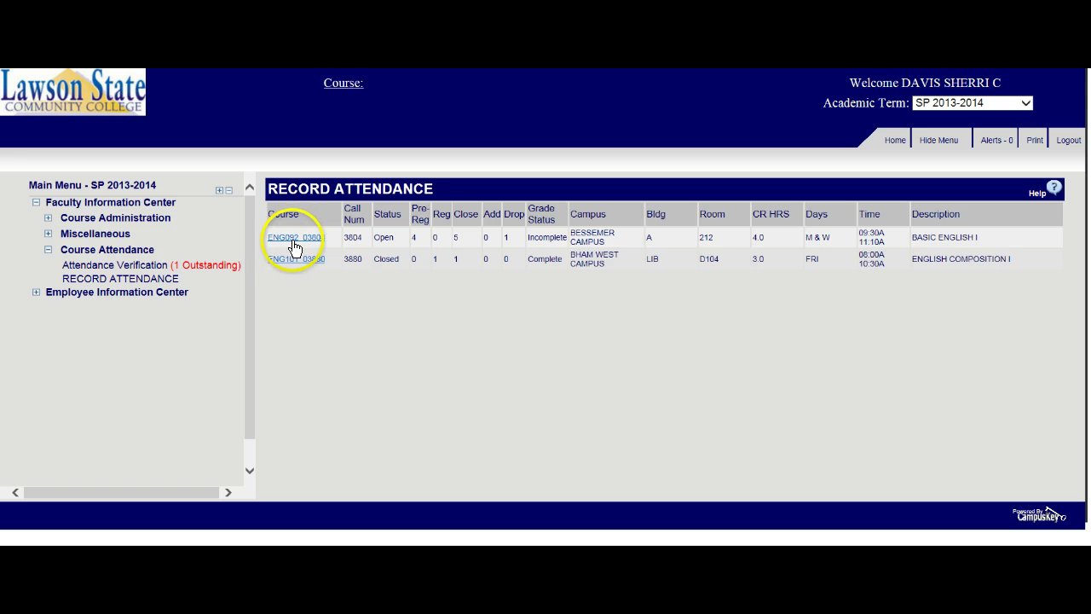
- Choose ENG 092 03804 for recording attendance and scroll through its date columns
click(299, 242)
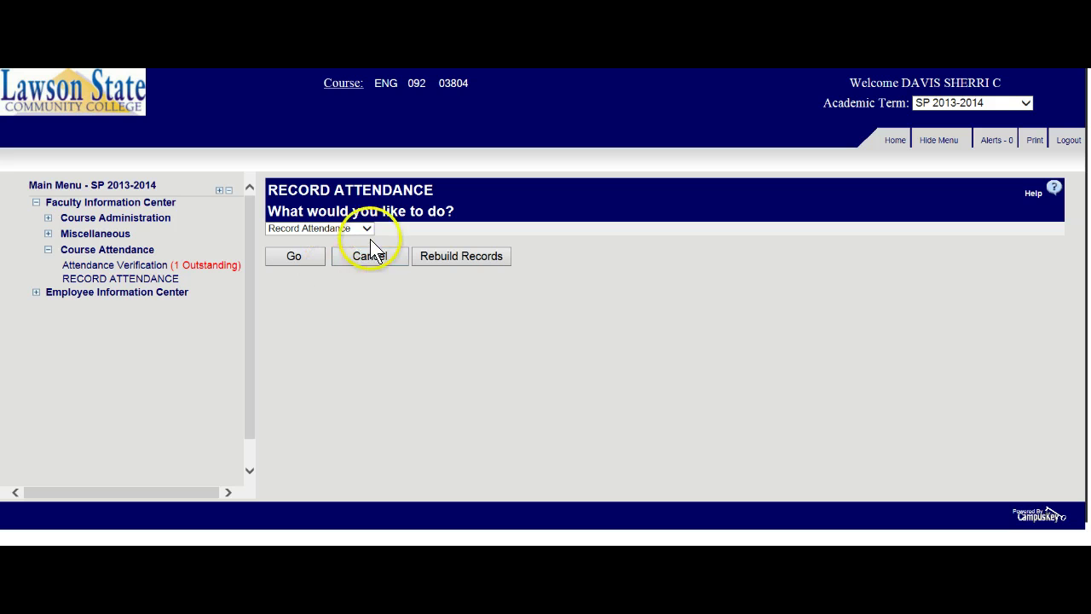
click(295, 256)
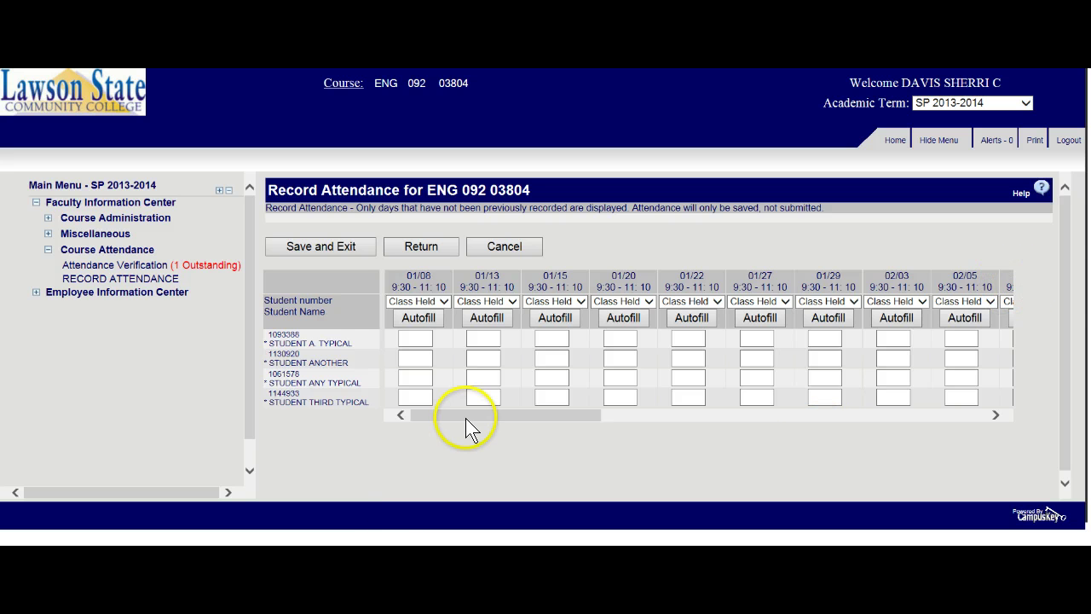
drag(464, 418, 371, 408)
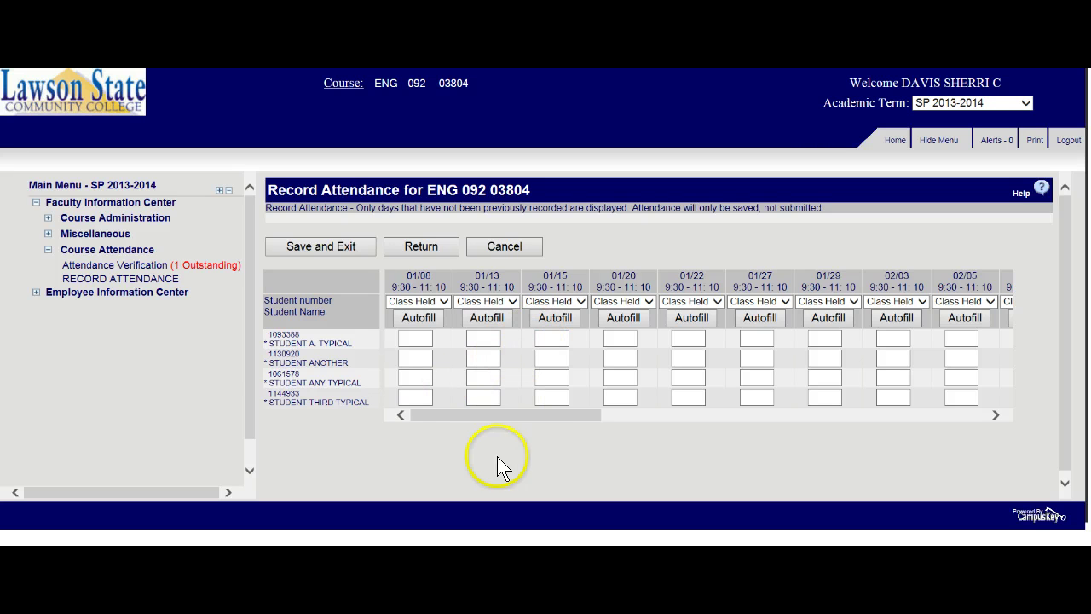
- Keep the first date marked as class held and go over its four student entries
click(416, 338)
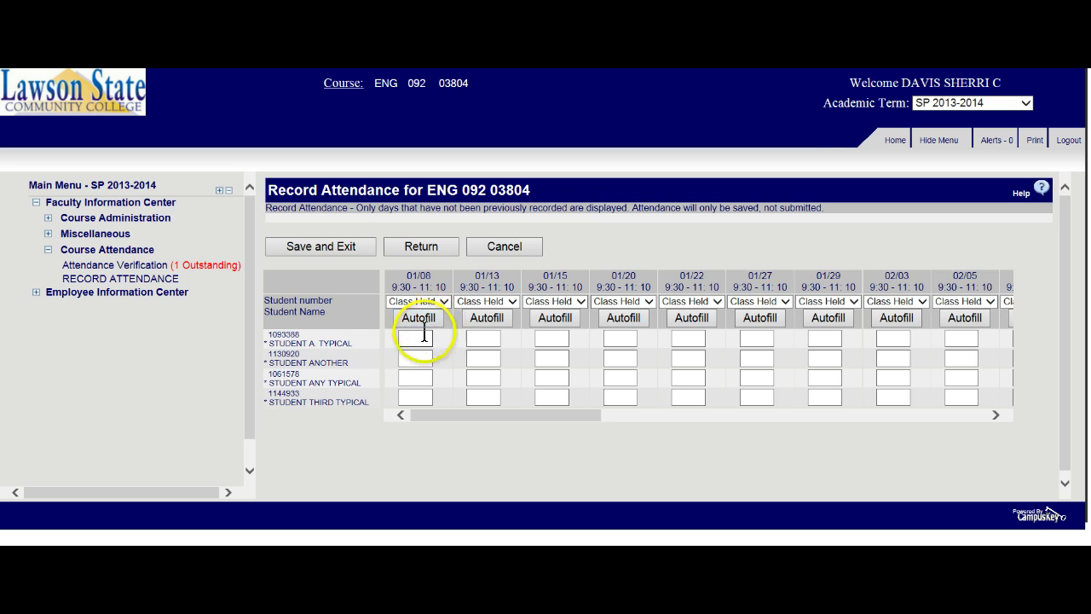
click(444, 301)
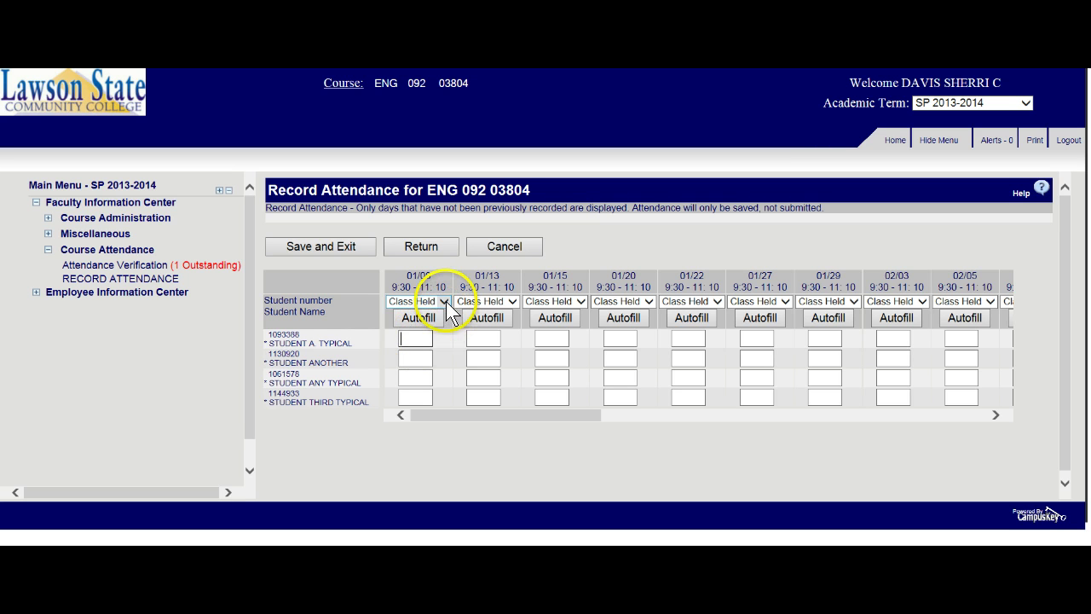
click(445, 301)
click(411, 335)
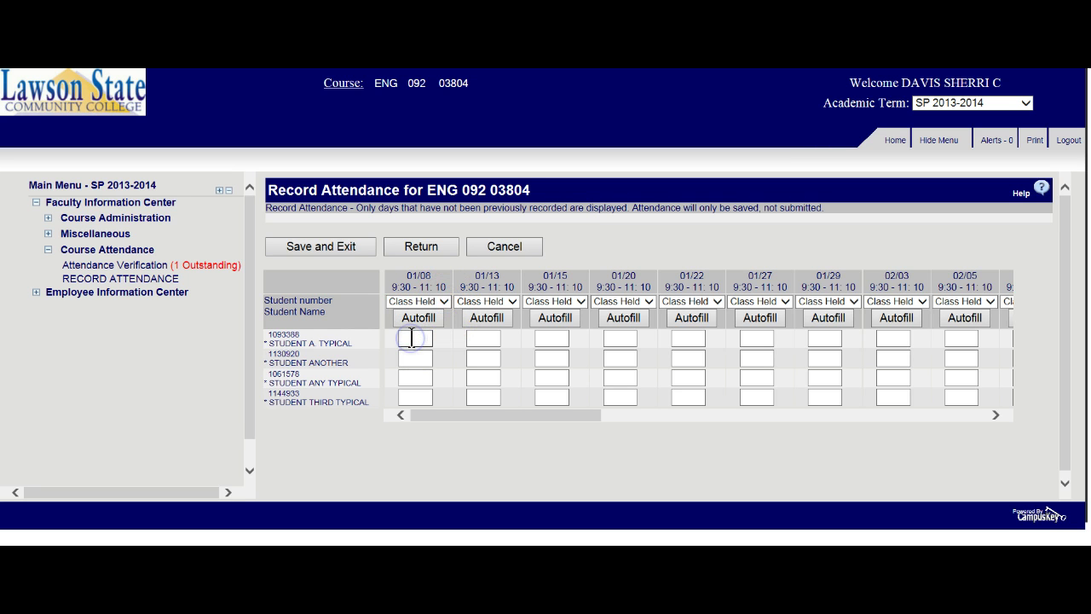
text(a)
key(Caps_Lock)
click(409, 351)
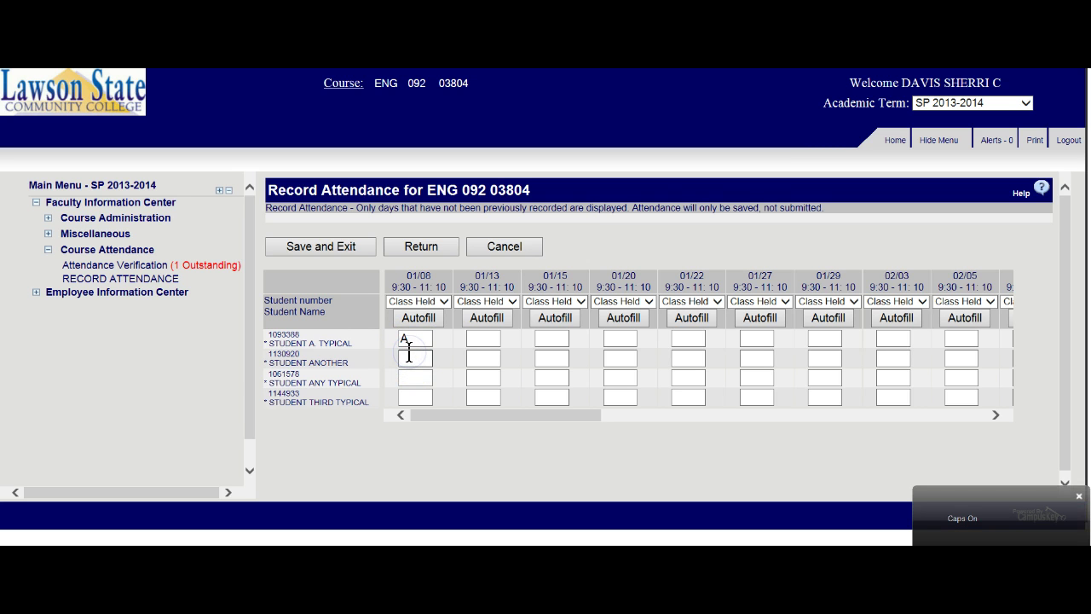
click(410, 378)
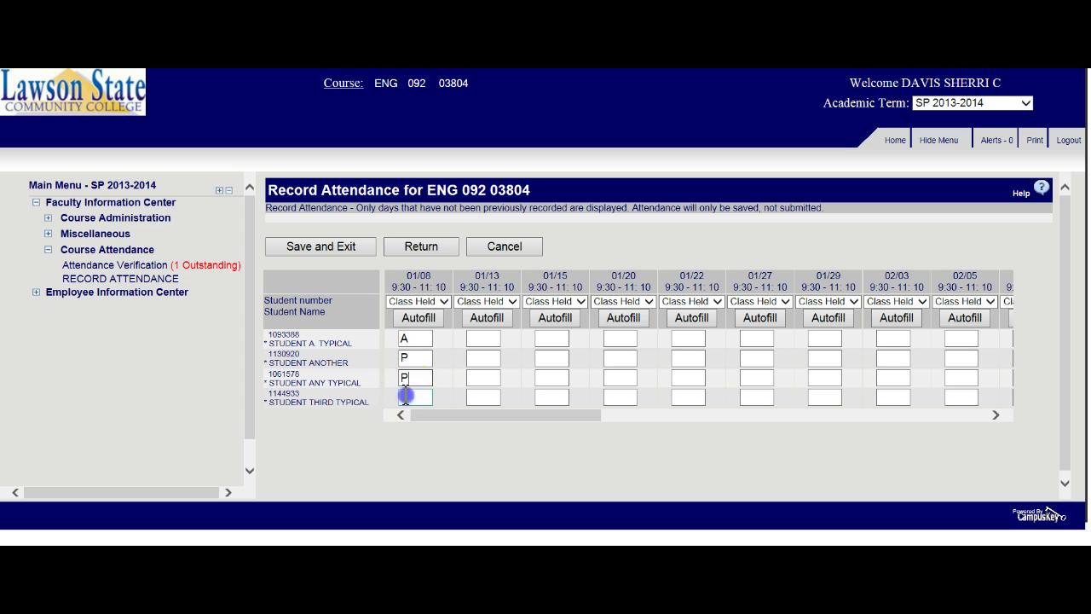
click(404, 394)
- Enter T, P, P, A for the four students on 01/13
click(483, 338)
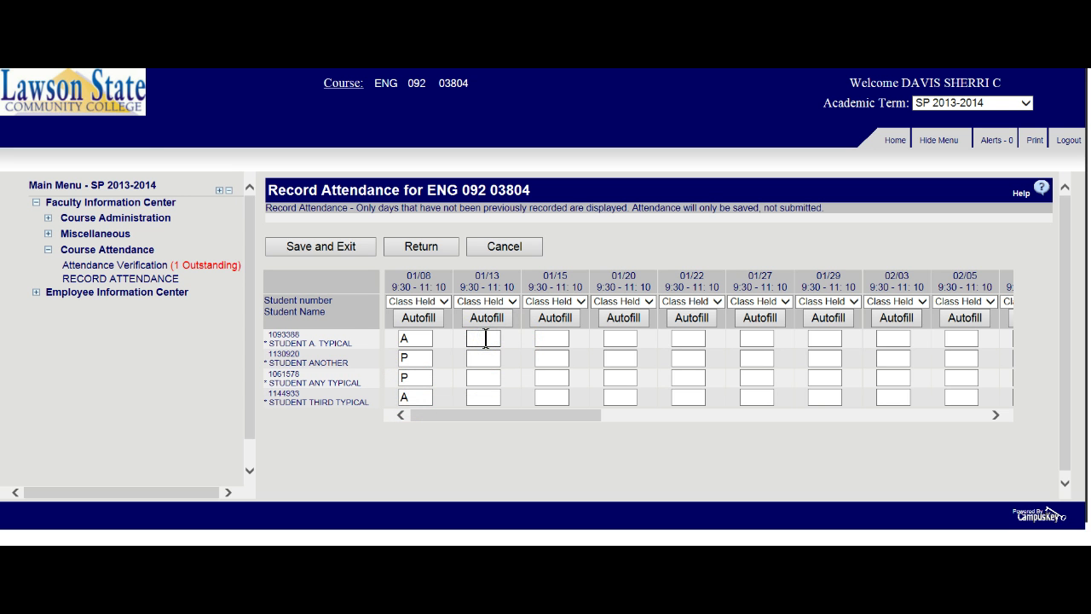
text(T)
click(476, 357)
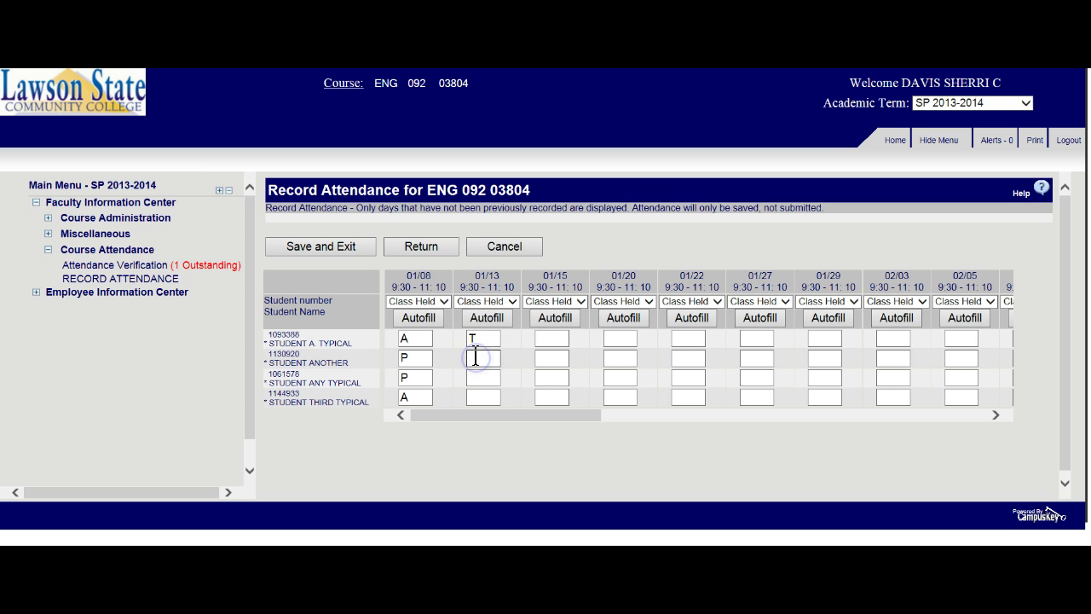
text(P)
click(474, 376)
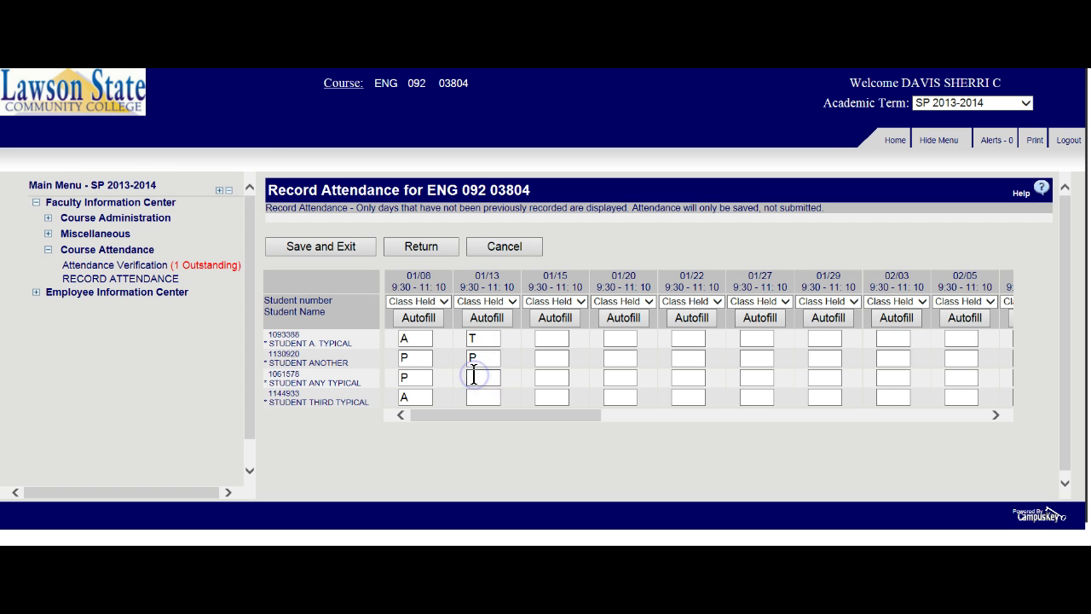
text(P)
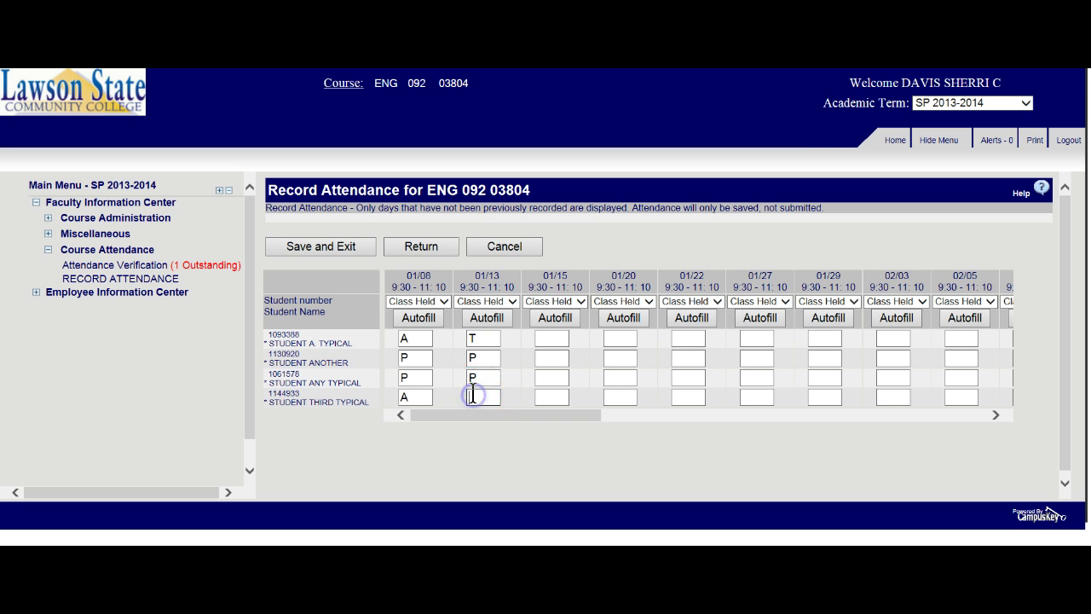
text(A)
- Enter P, P, P, A for the four students on 01/15
click(545, 397)
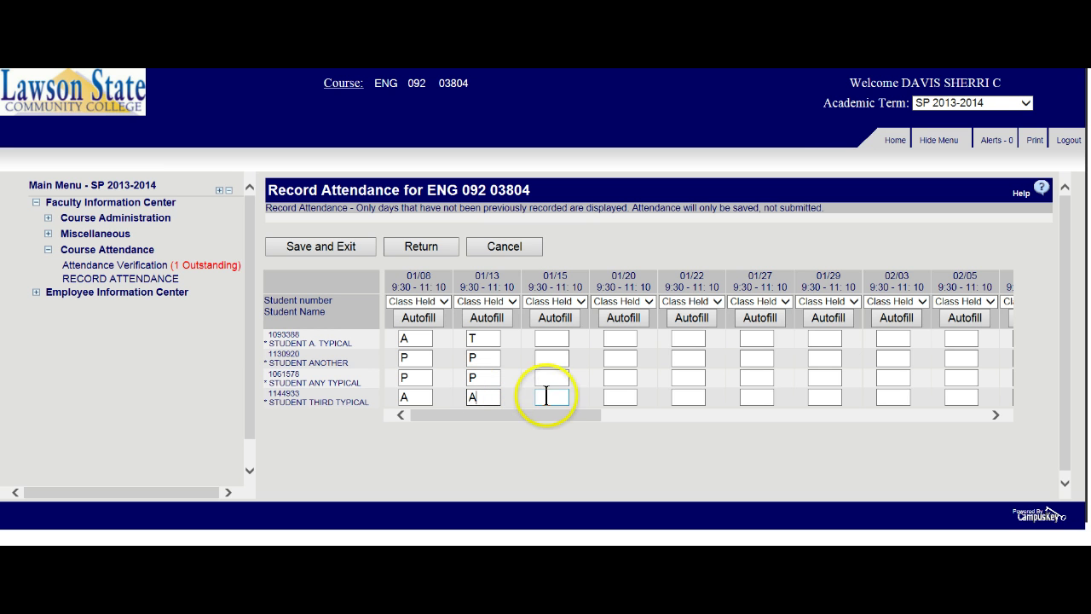
click(550, 339)
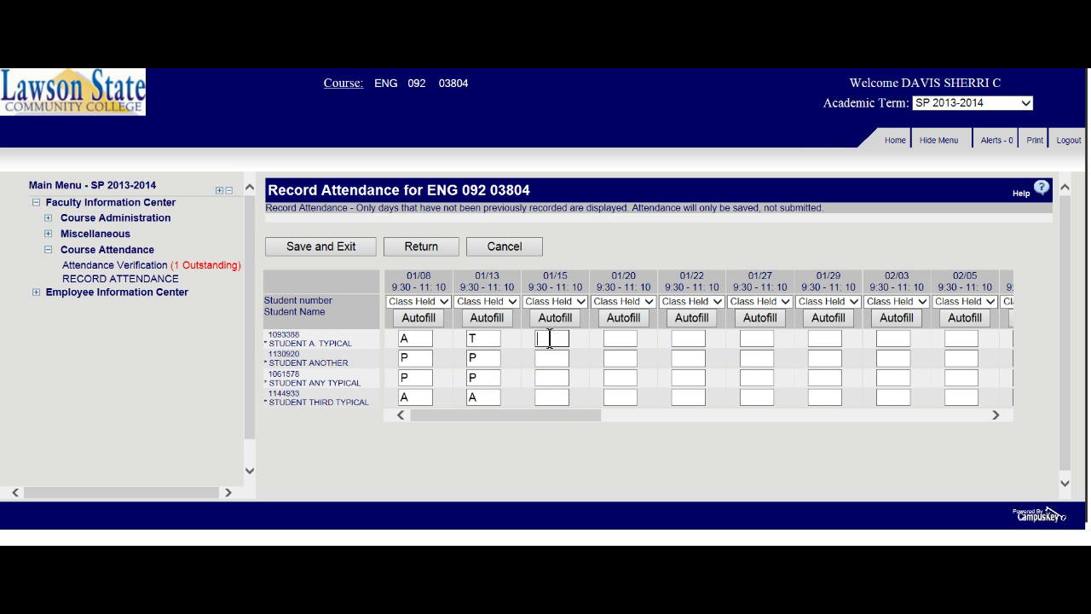
text(P)
click(545, 357)
text(P)
click(539, 378)
text(P)
click(541, 398)
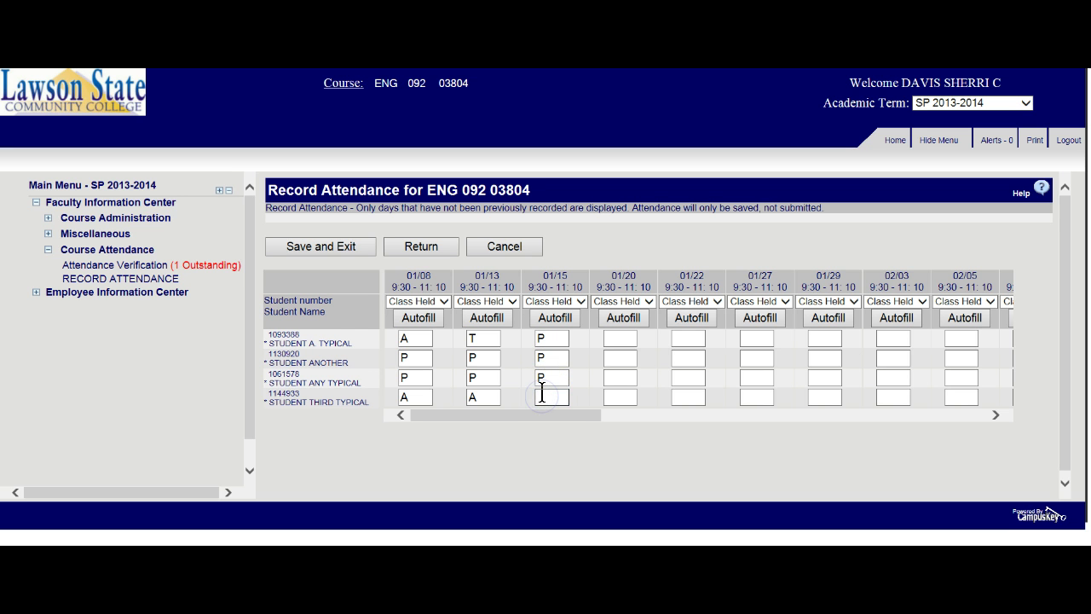
text(A)
- Mark 01/20 as Not Held and autofill X for every student
drag(1064, 322, 1073, 279)
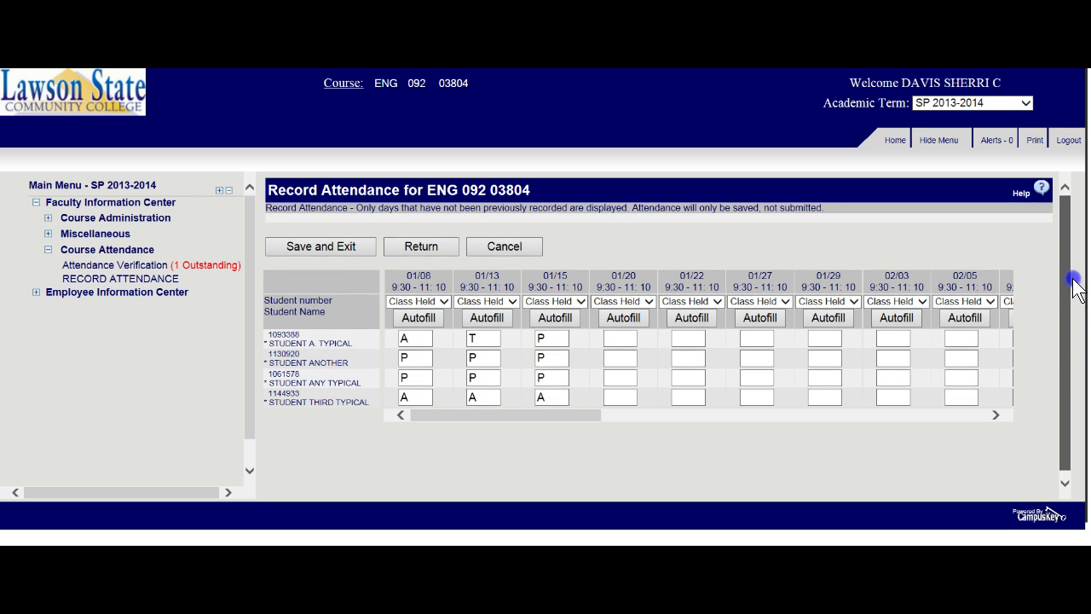
click(619, 339)
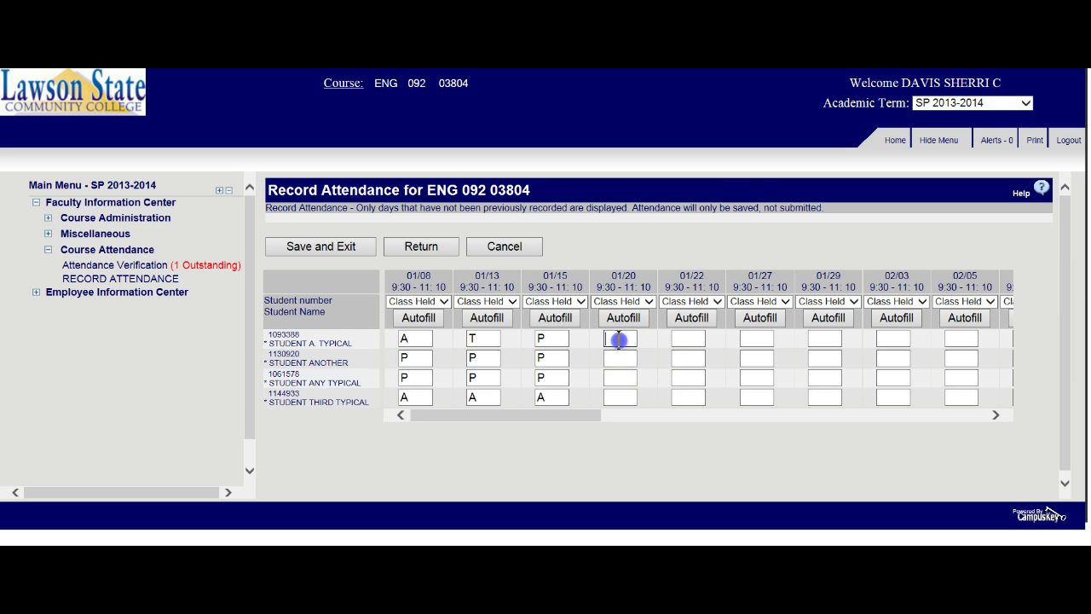
text(P)
key(BackSpace)
click(647, 299)
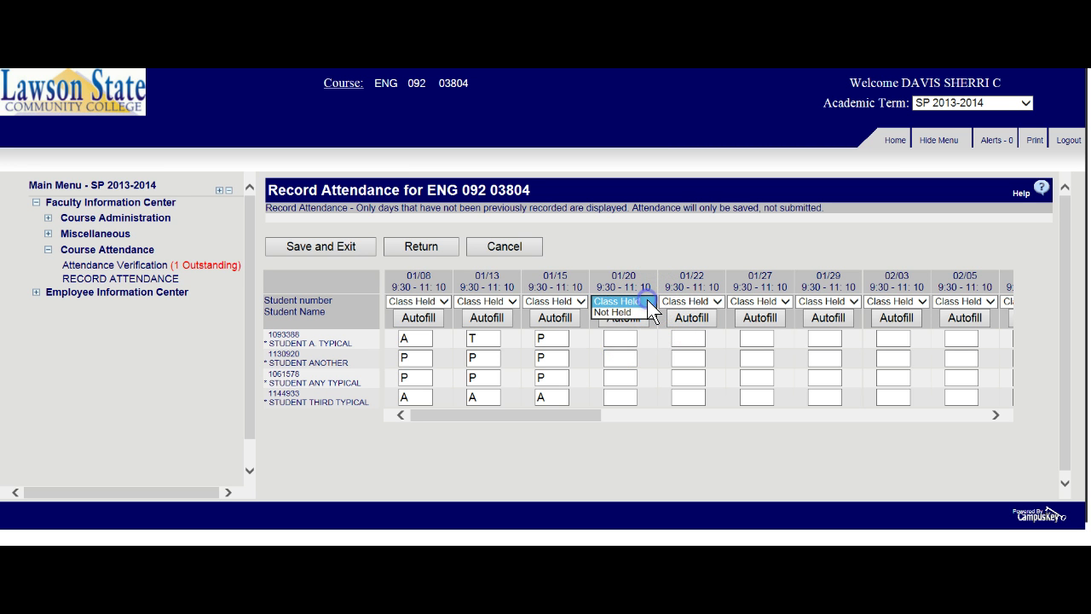
click(618, 311)
click(628, 317)
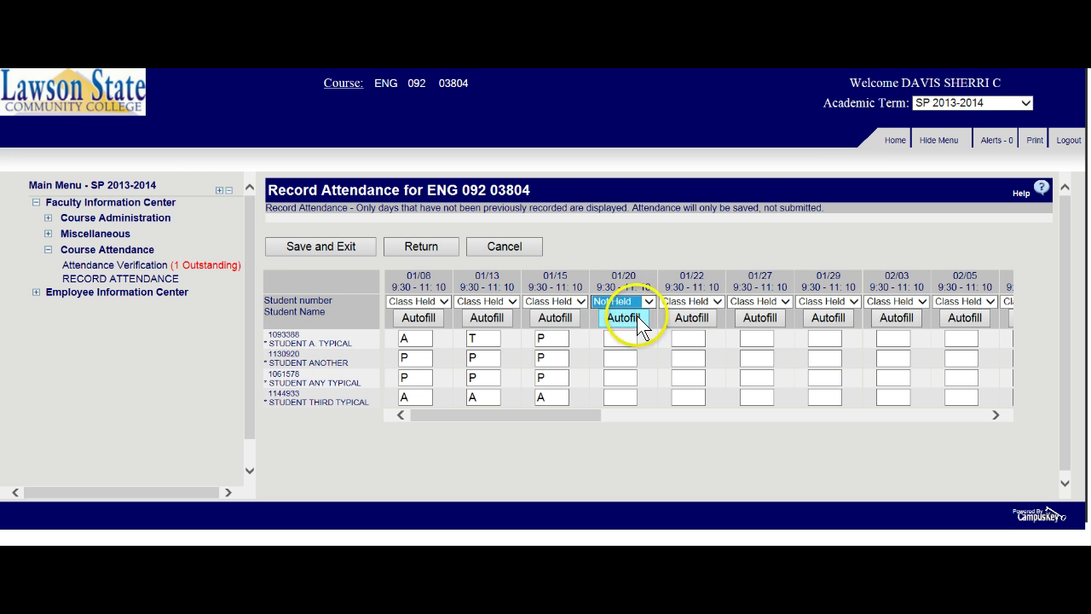
- Autofill P for all students on every date from 01/22 through 04/09
click(694, 319)
click(751, 317)
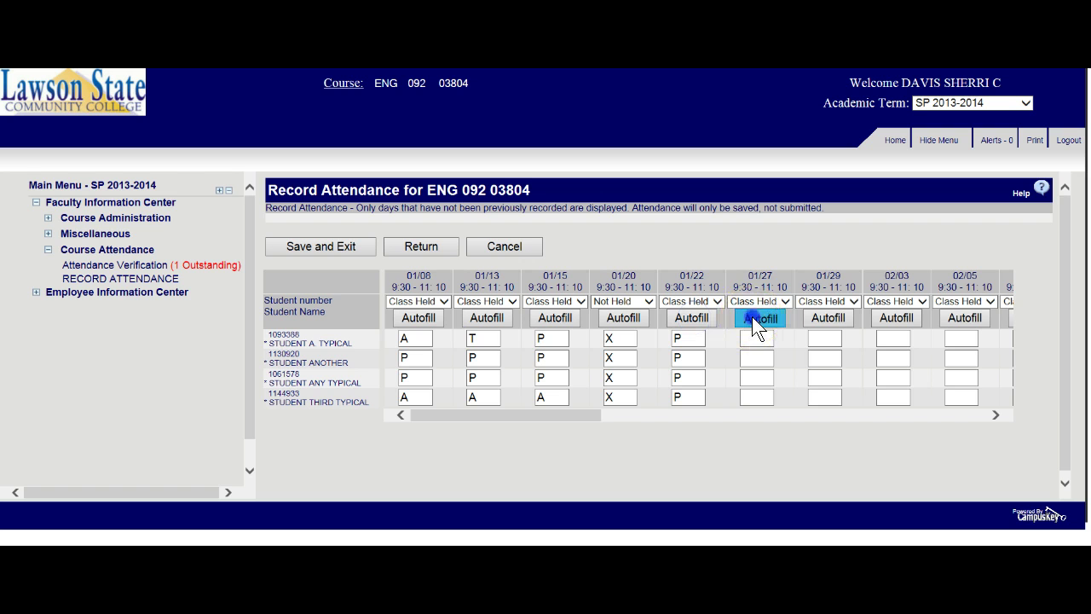
click(829, 317)
click(896, 317)
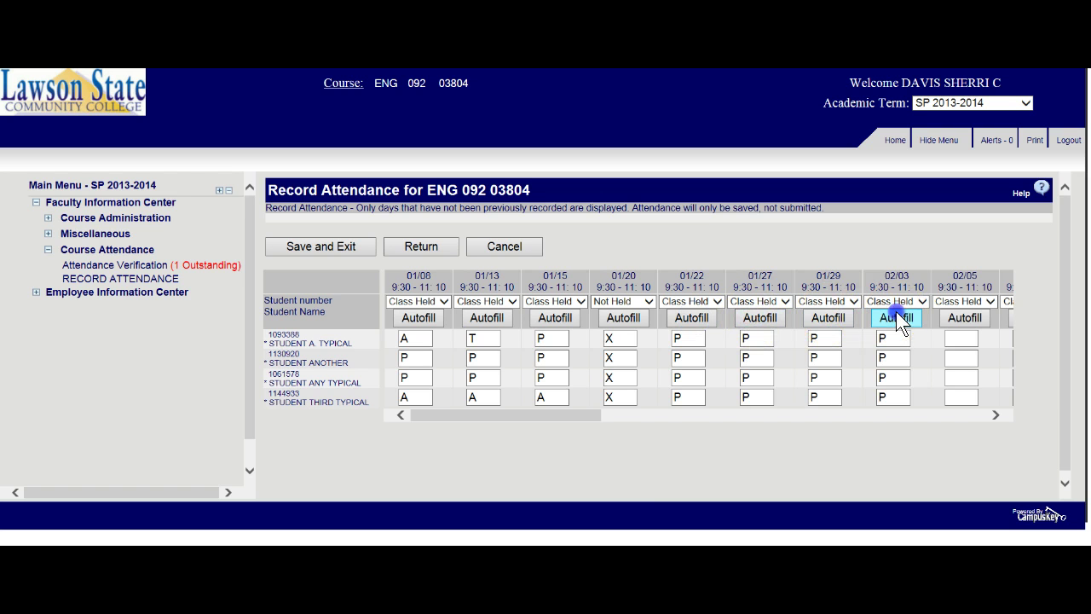
click(958, 317)
click(994, 414)
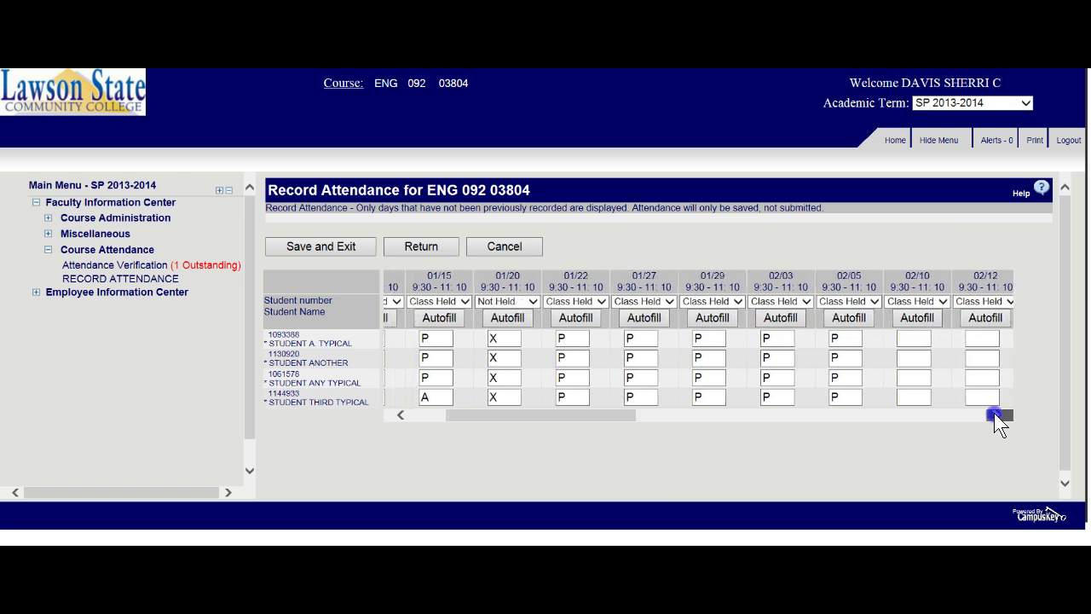
click(794, 318)
click(863, 315)
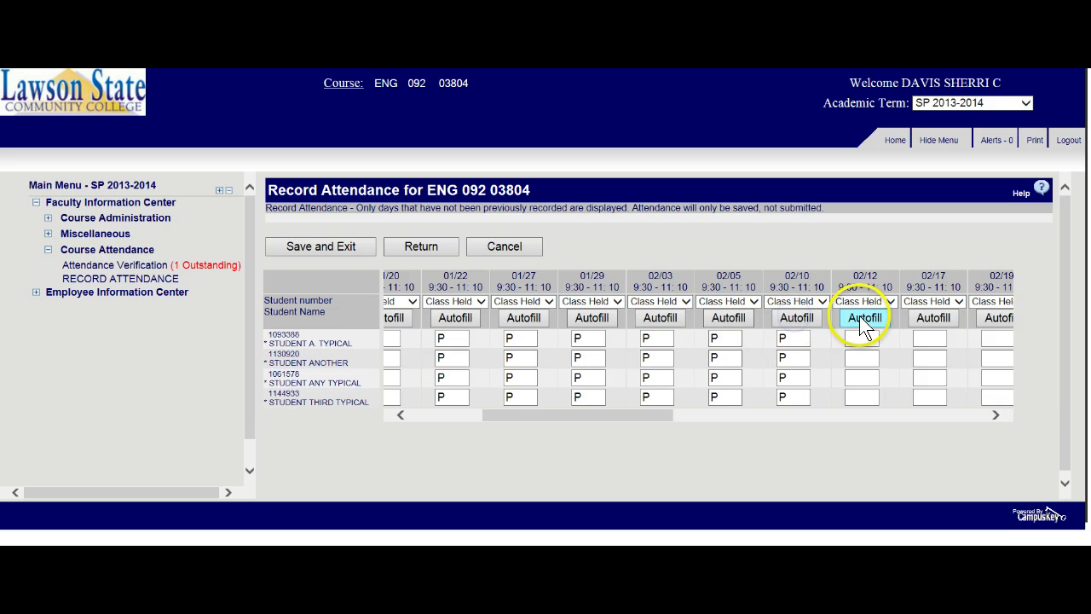
click(931, 316)
click(997, 318)
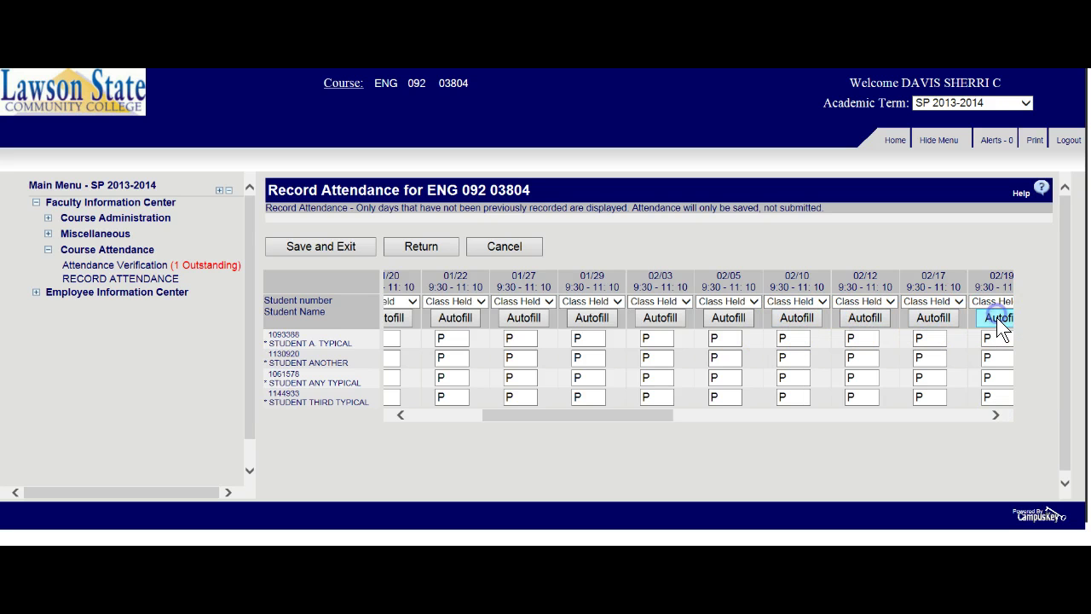
click(994, 416)
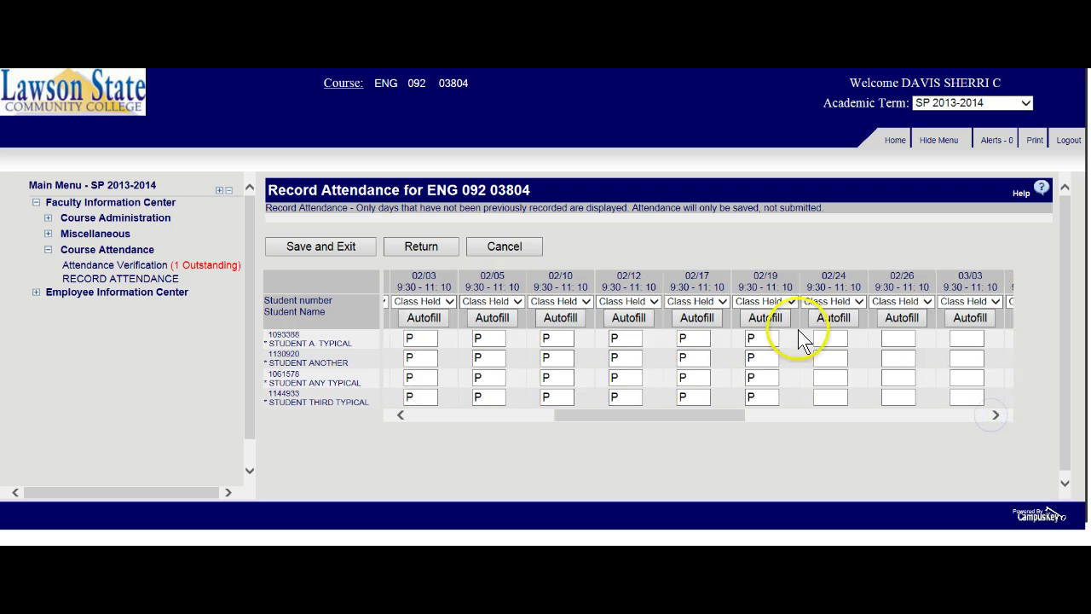
click(821, 319)
click(892, 317)
click(955, 322)
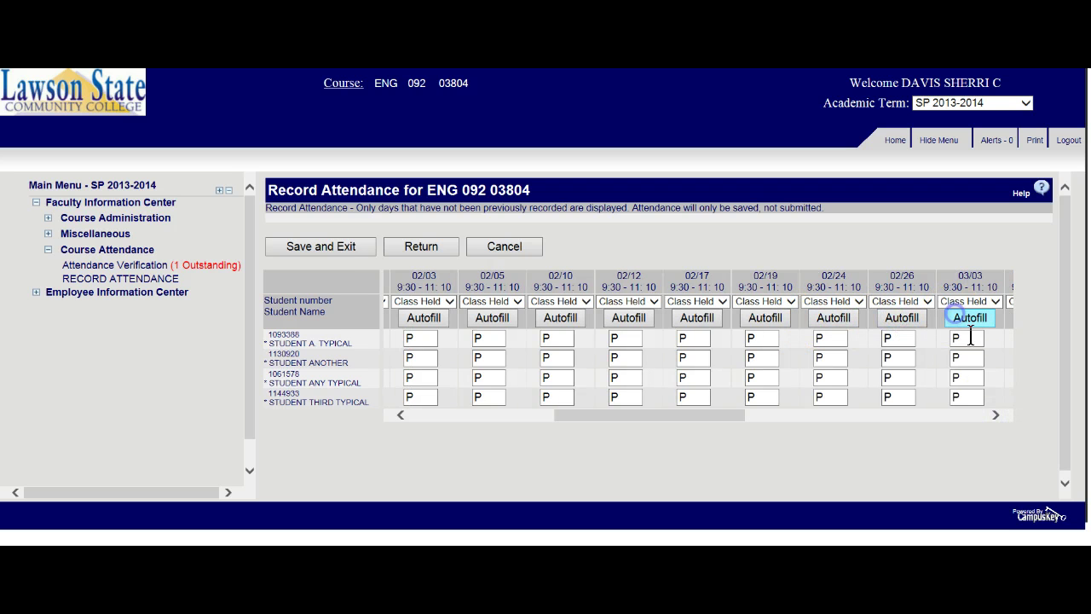
click(995, 415)
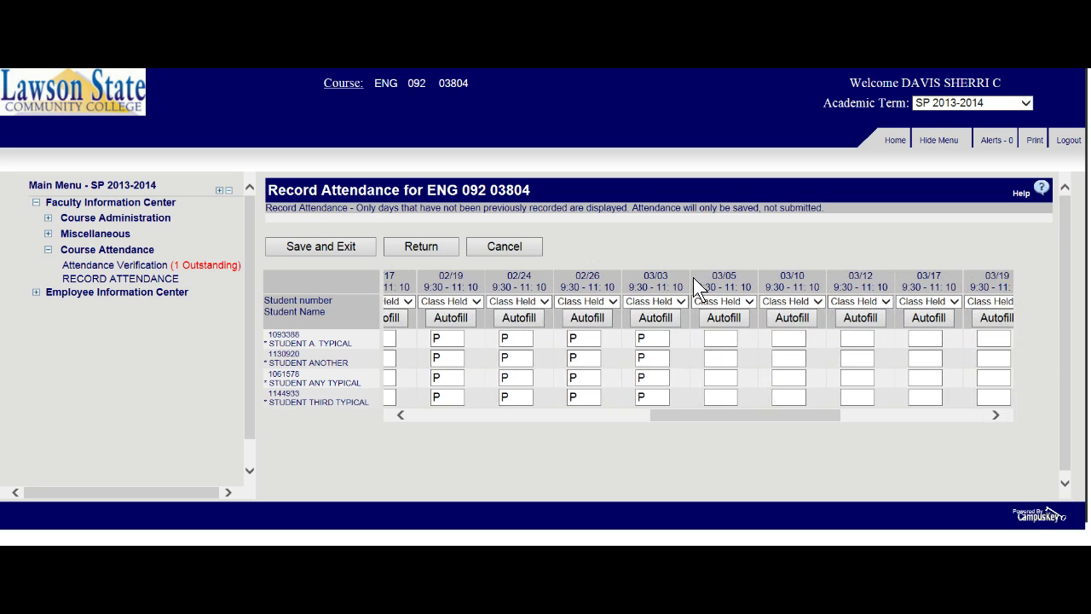
click(724, 318)
click(790, 320)
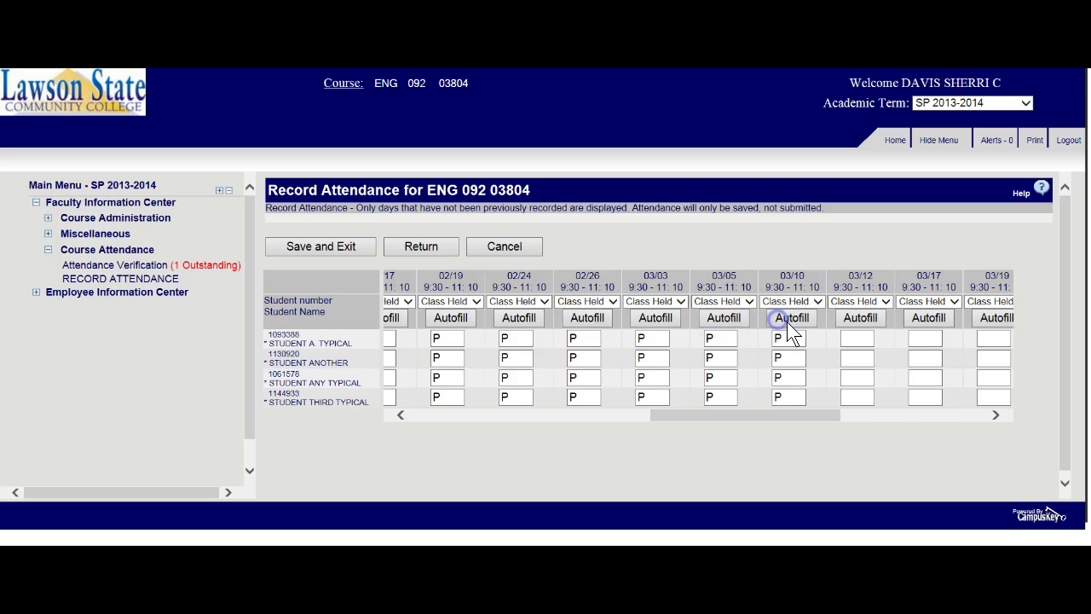
click(860, 321)
click(916, 320)
click(997, 414)
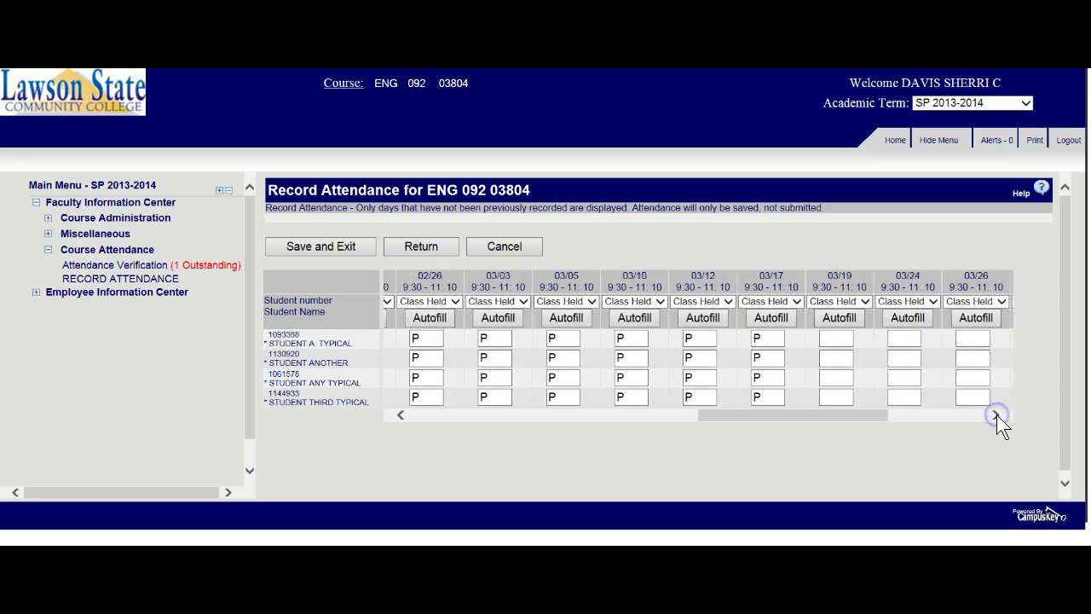
click(520, 314)
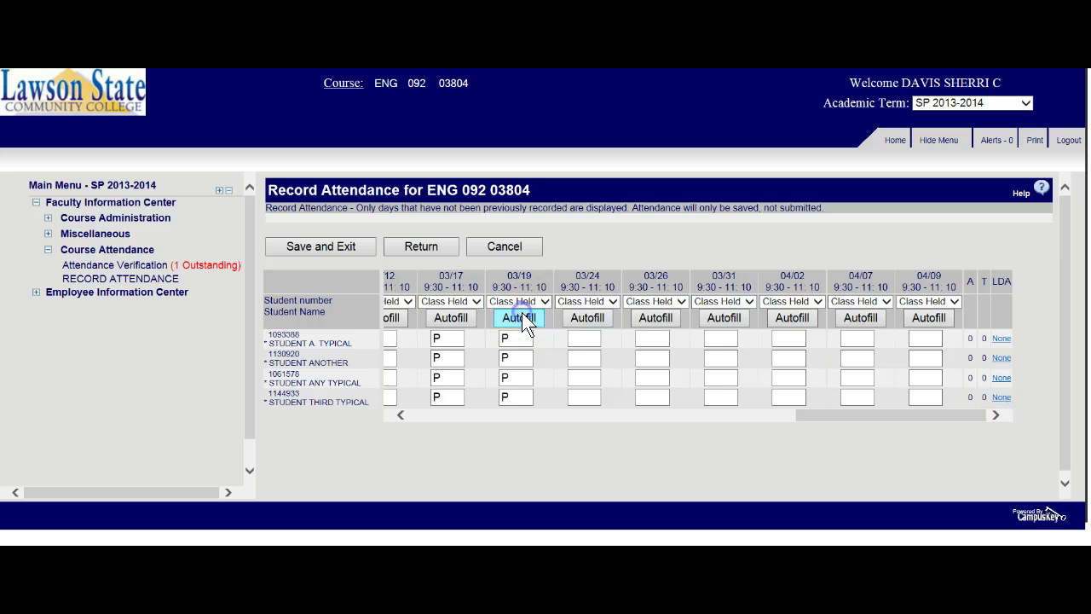
click(592, 321)
click(655, 317)
click(722, 320)
click(782, 322)
click(844, 317)
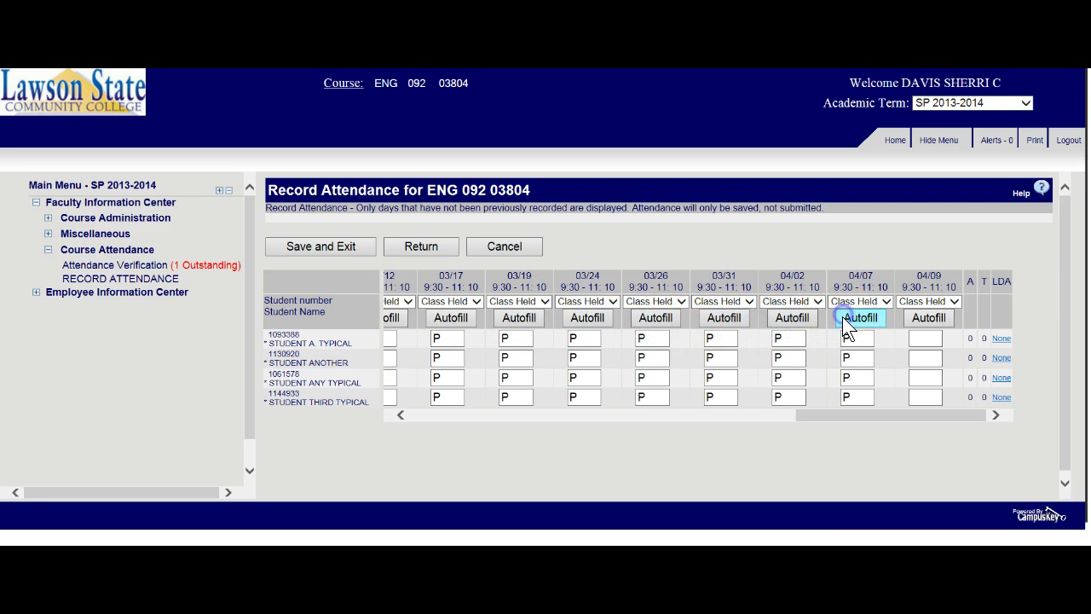
click(923, 320)
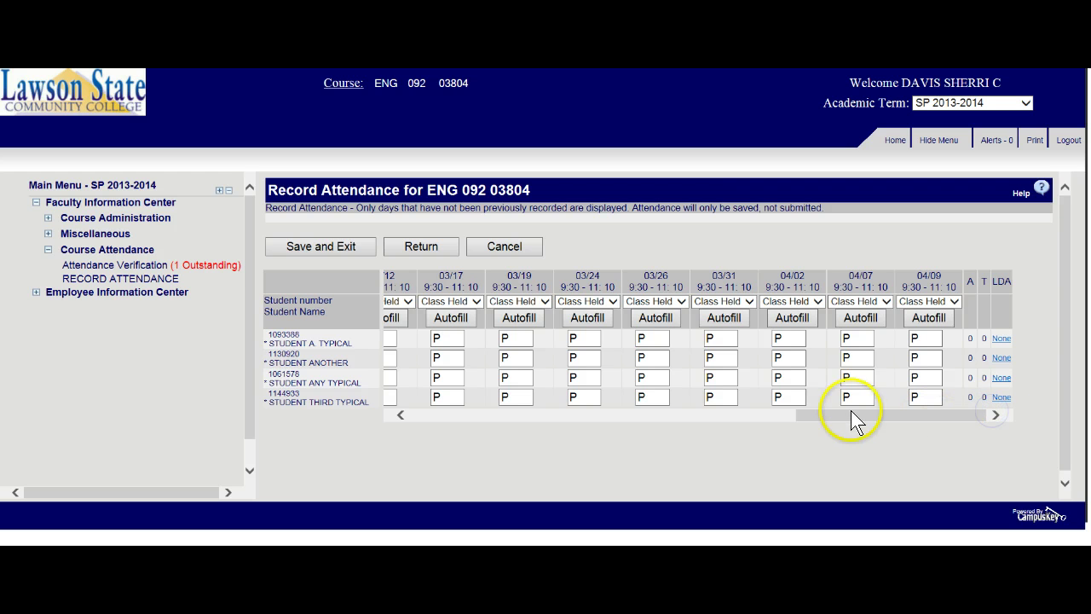
- Mark absences: second student on 03/31 and 03/24, third student on 04/07 and 03/17
click(855, 376)
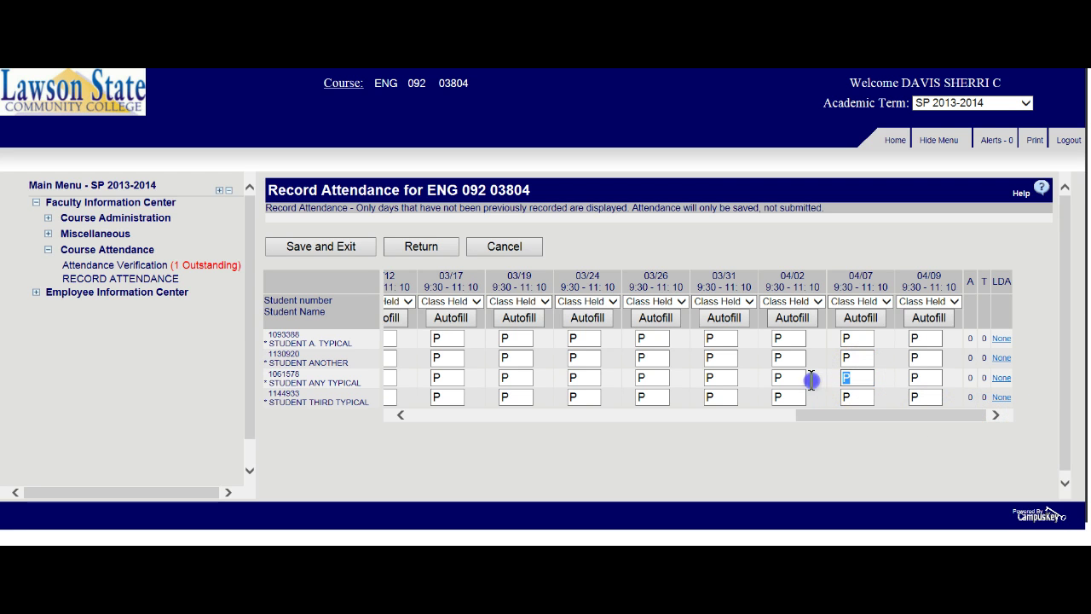
text(A)
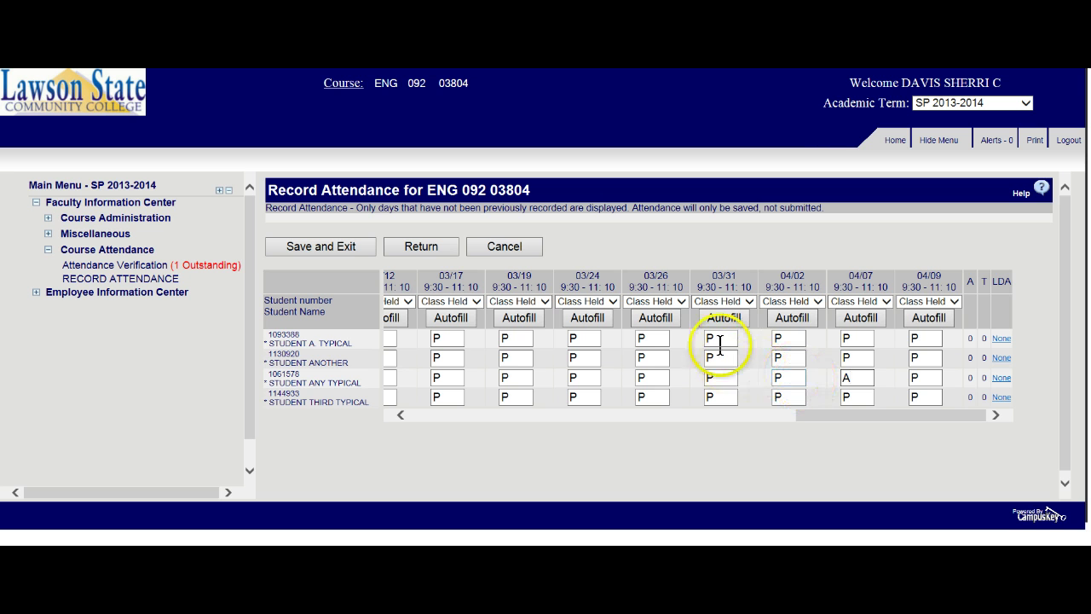
double_click(718, 358)
text(A)
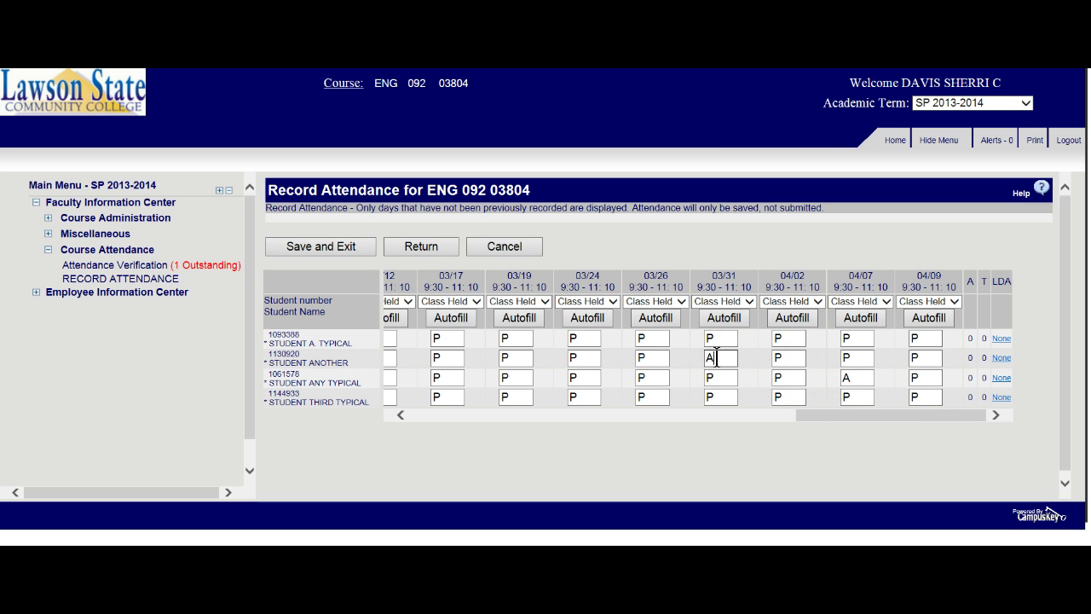
click(578, 358)
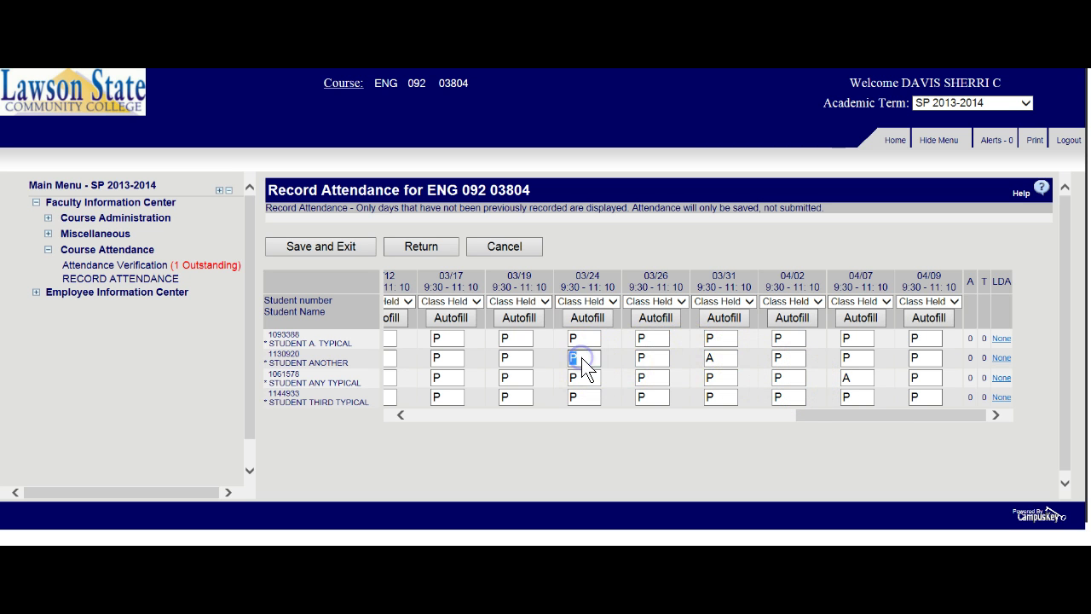
text(A)
double_click(433, 378)
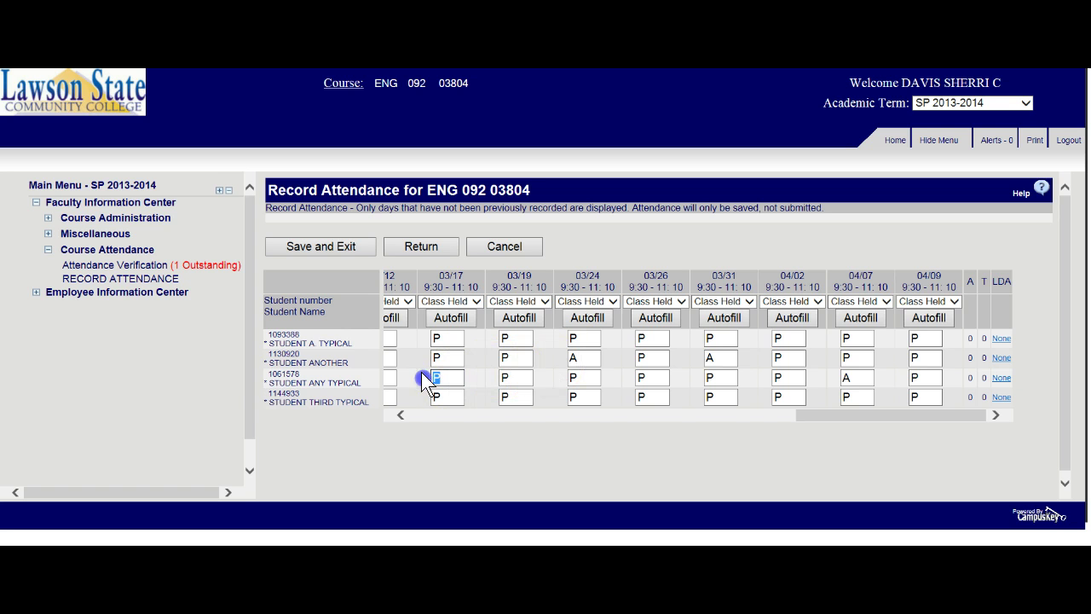
click(723, 376)
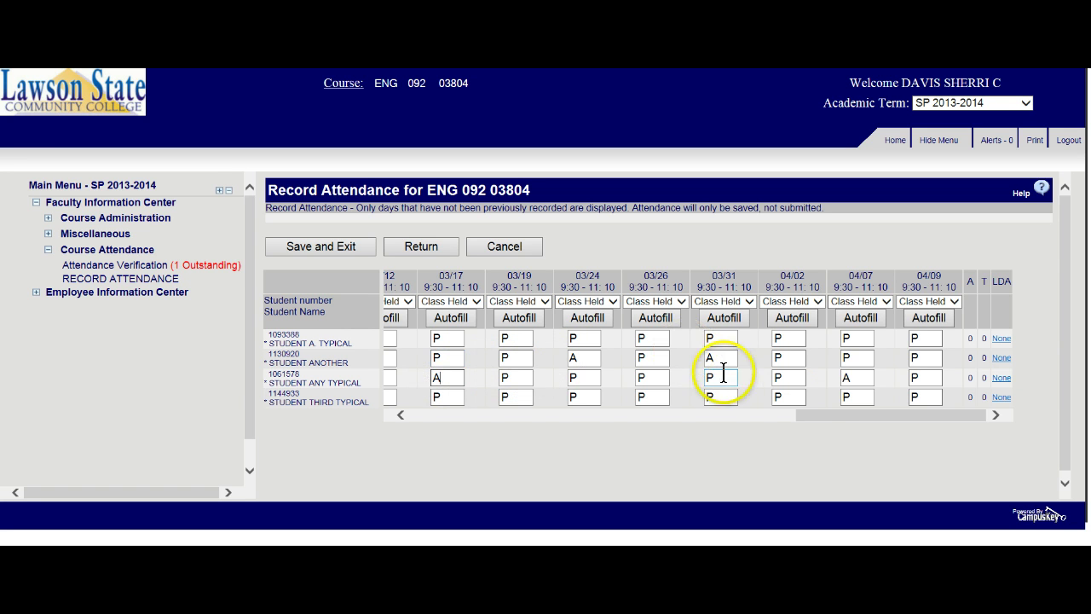
drag(821, 414, 389, 442)
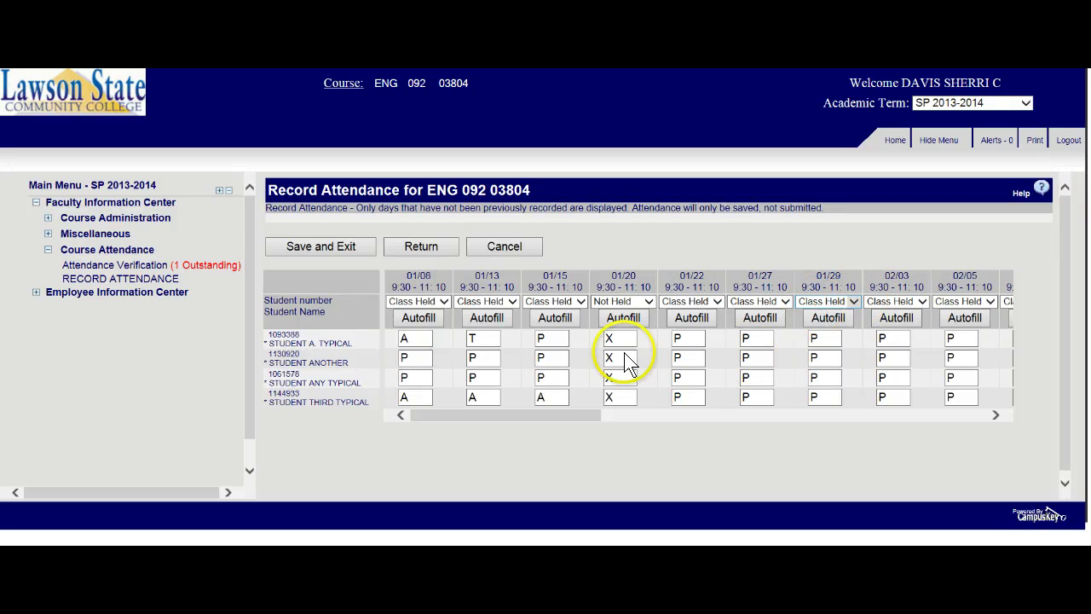
- Set 01/22 and 01/27 to Not Held, autofill X for all students, and review the grid
click(692, 301)
click(687, 312)
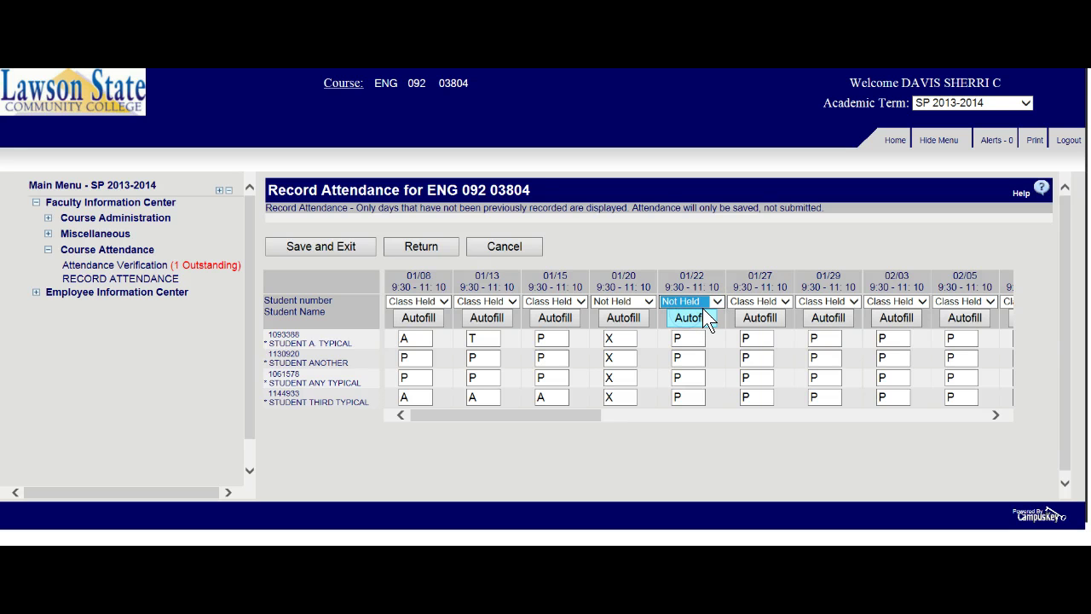
click(694, 318)
click(776, 301)
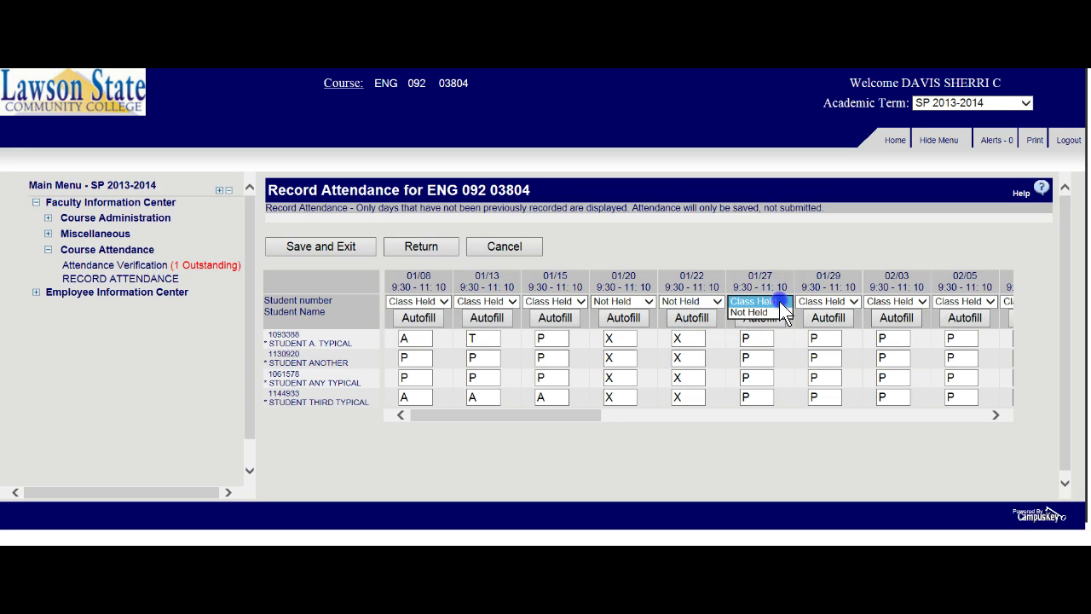
click(742, 311)
click(753, 316)
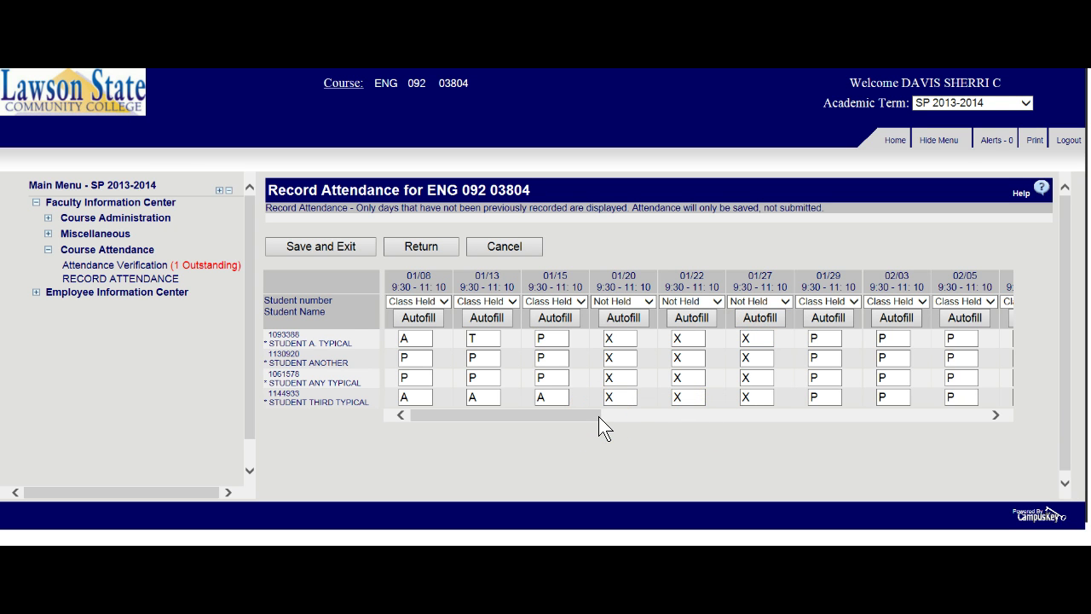
drag(588, 417, 625, 413)
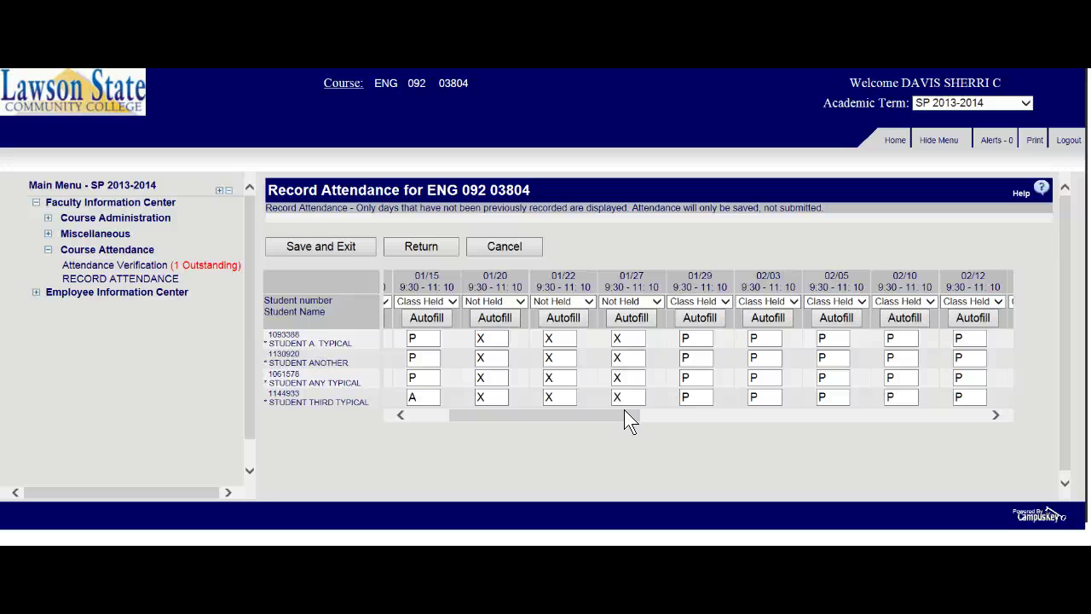
drag(624, 410, 527, 405)
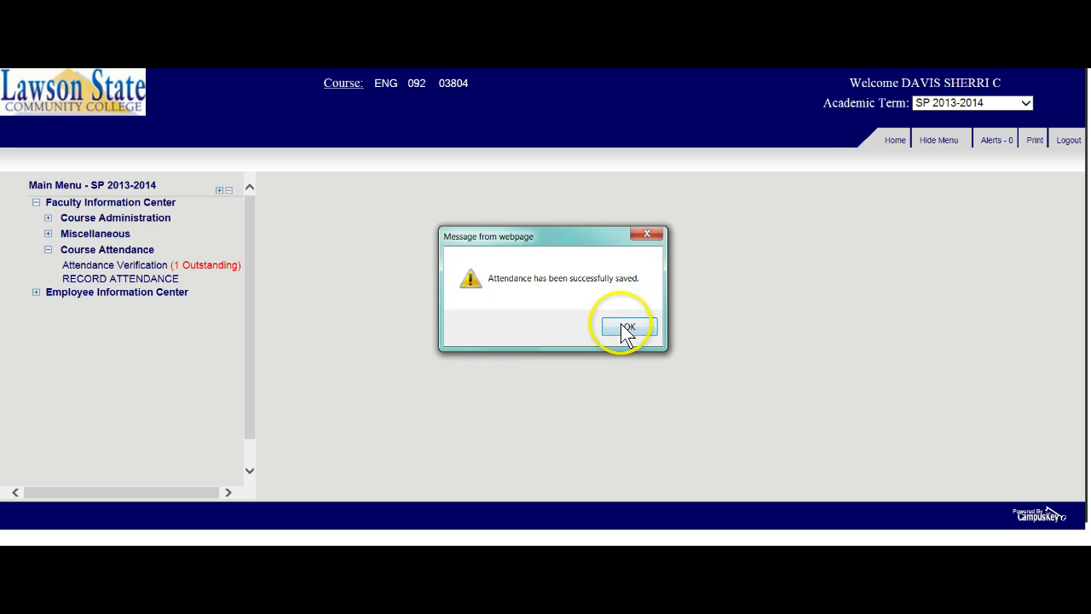
- Dismiss the save confirmation and go on with Submit Attendance as the next action for ENG 092 03804
click(622, 327)
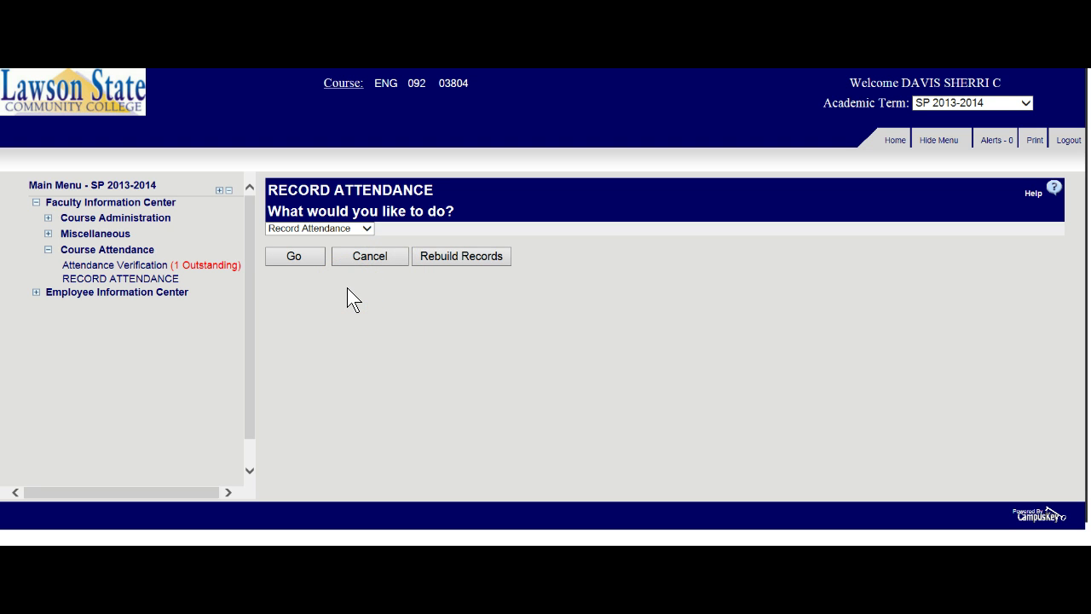
click(367, 228)
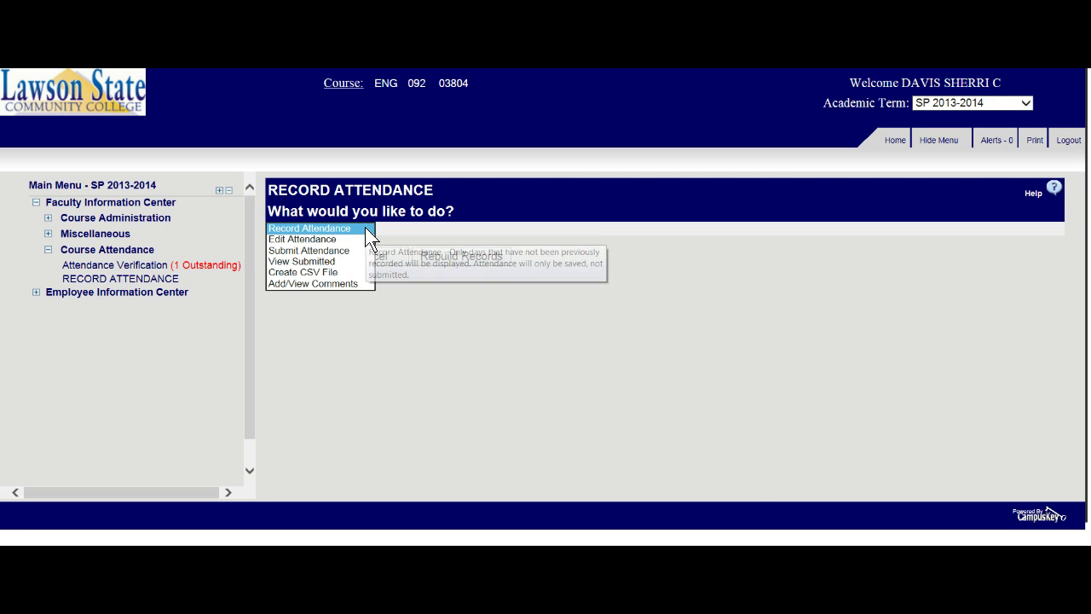
click(389, 233)
click(366, 228)
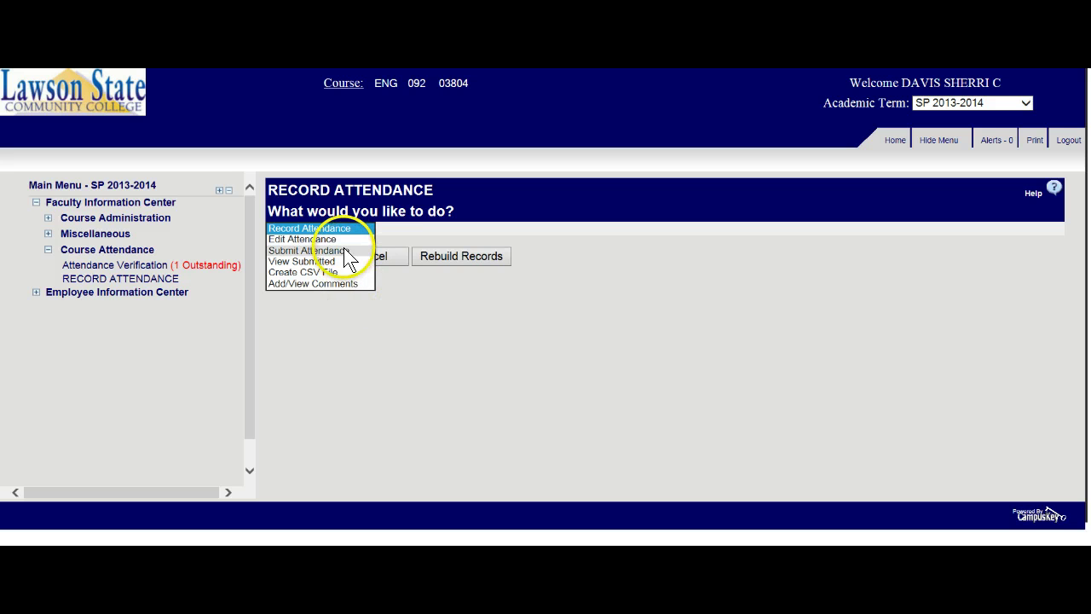
click(445, 333)
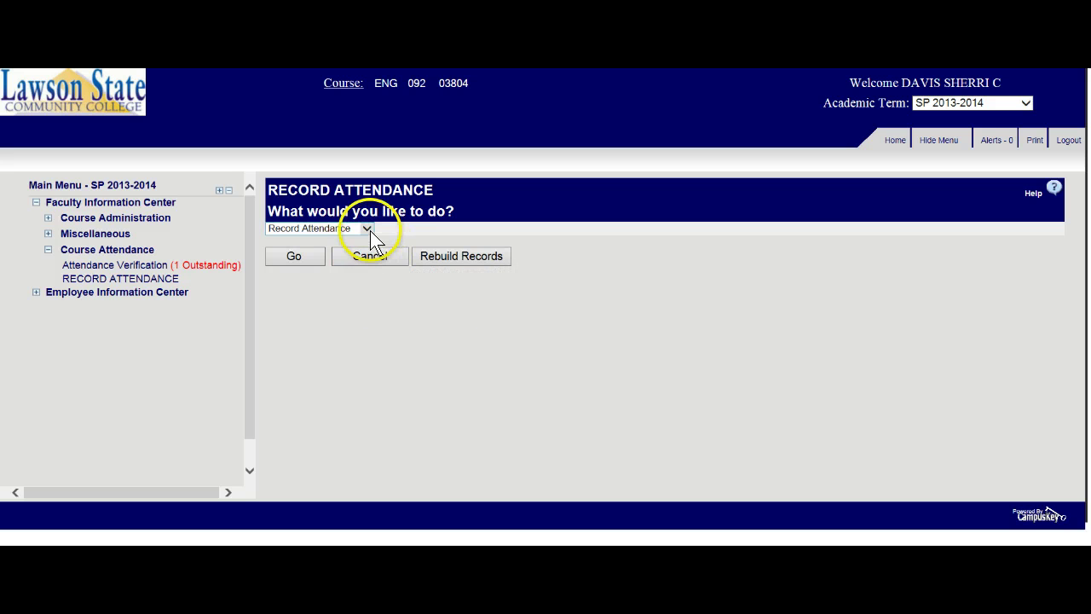
click(367, 226)
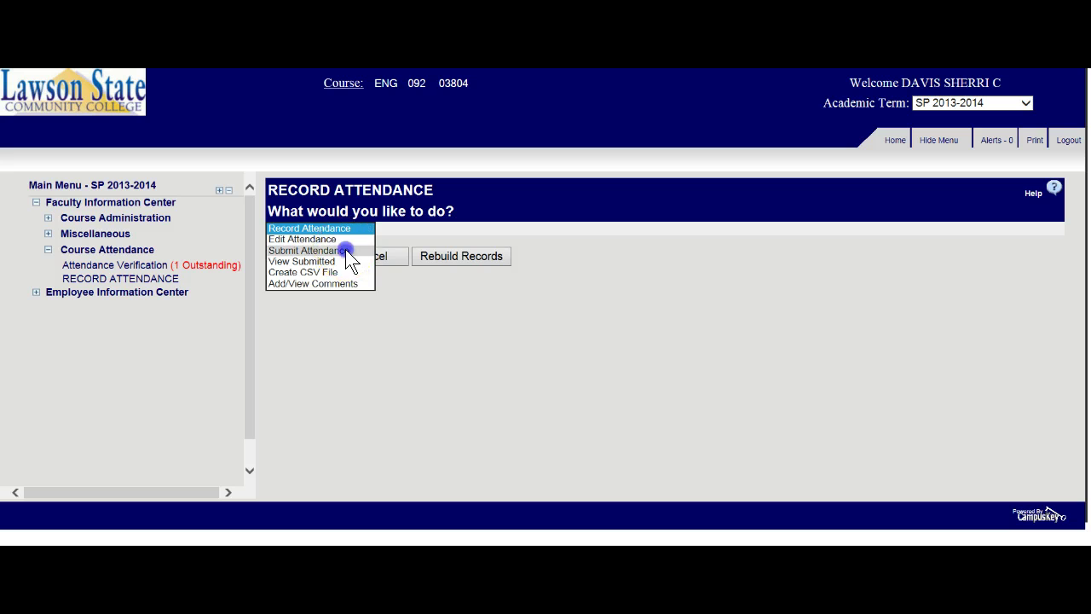
click(346, 250)
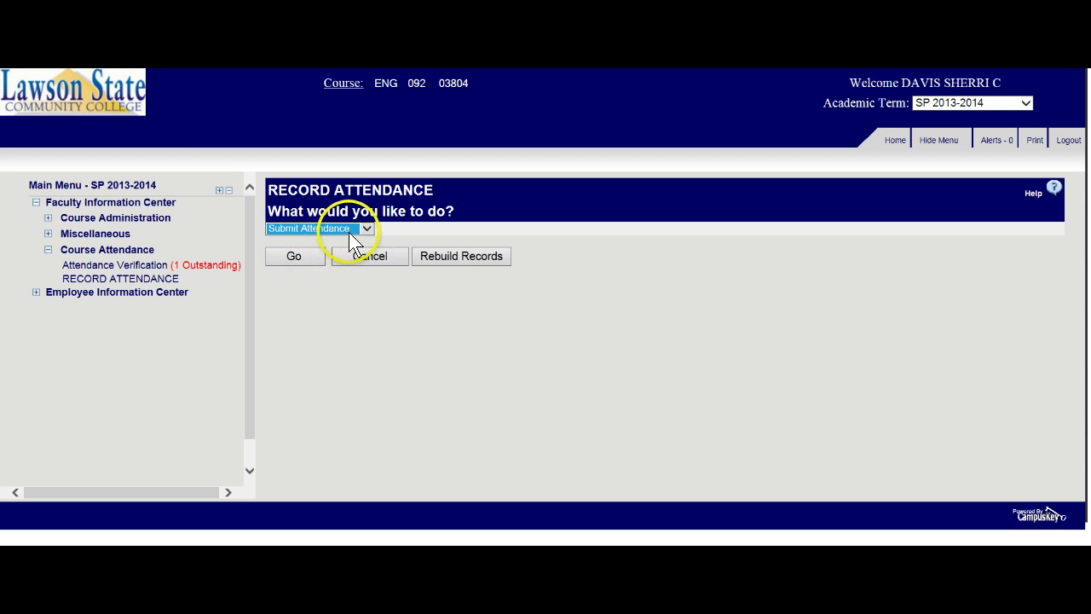
click(302, 254)
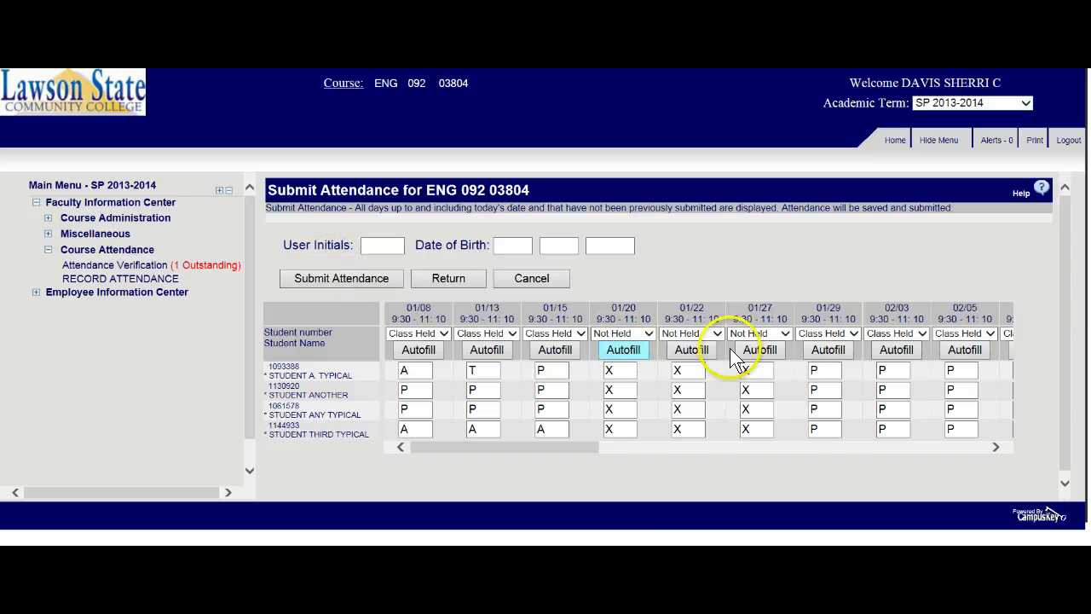
- Fill in User Initials and the month, day and year Date of Birth boxes with the instructor's details
drag(513, 445, 375, 425)
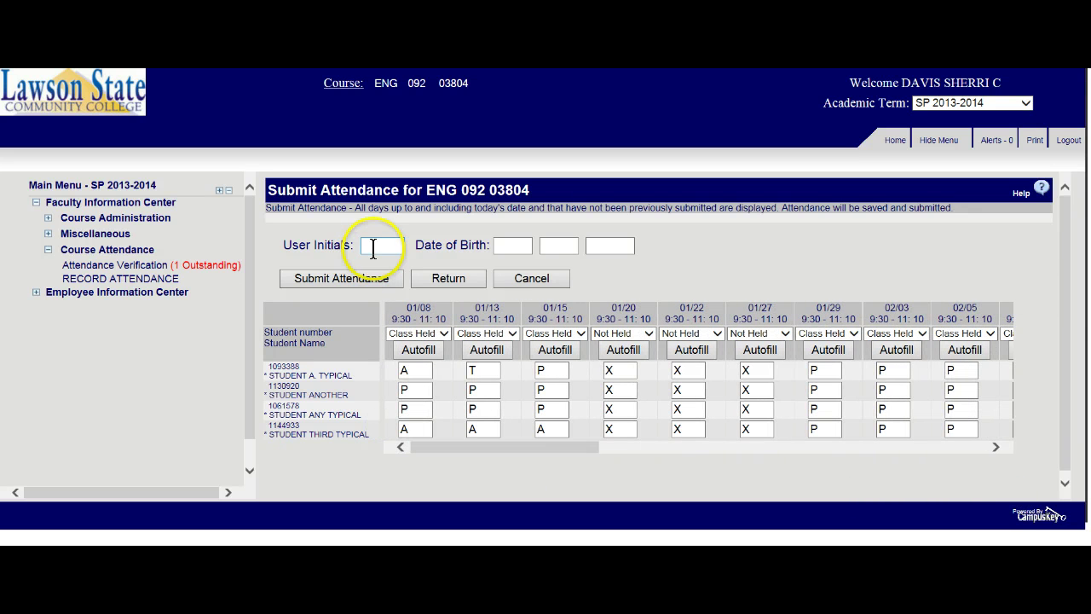
click(373, 245)
text(SCD)
key(Tab)
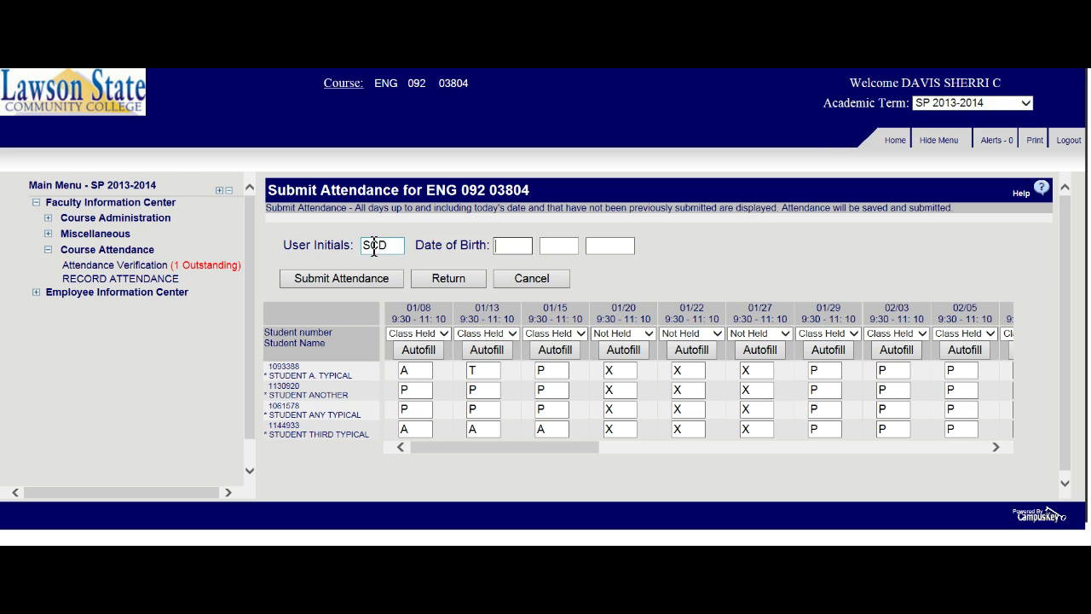
click(503, 245)
click(524, 245)
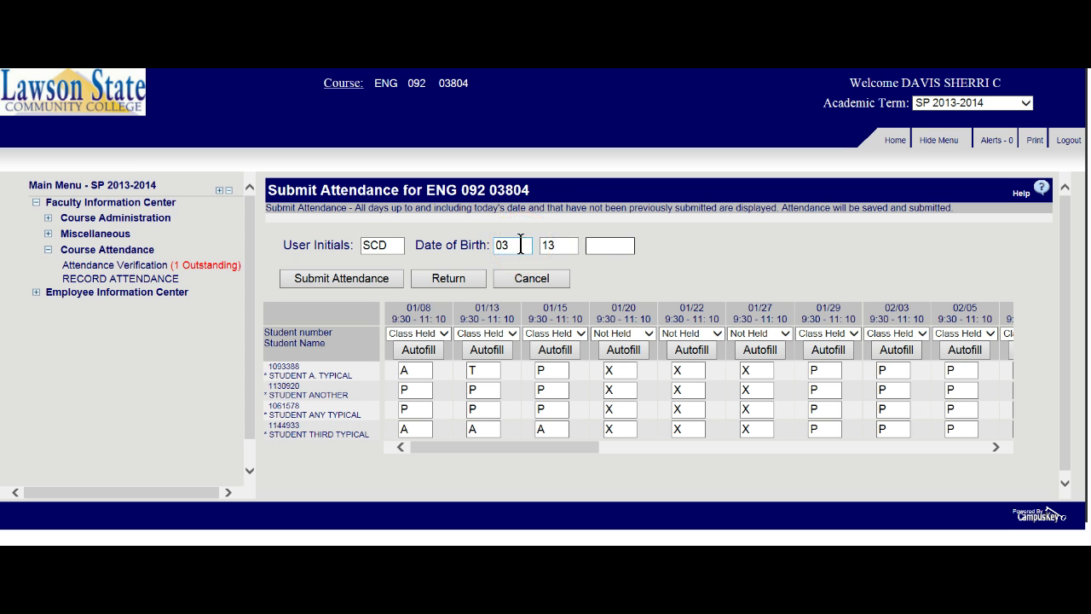
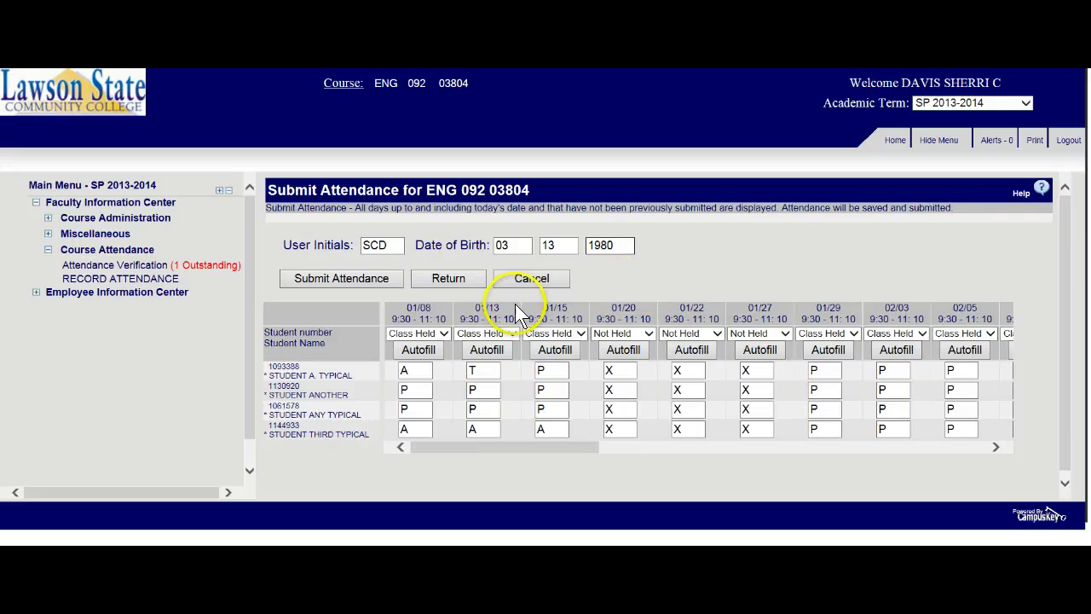
click(322, 285)
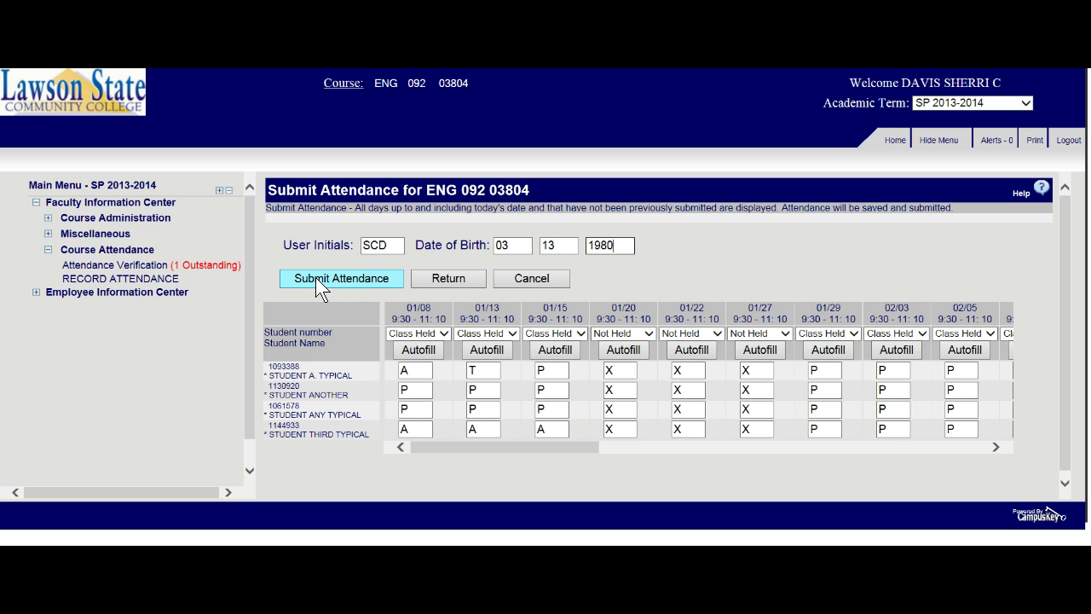
click(341, 283)
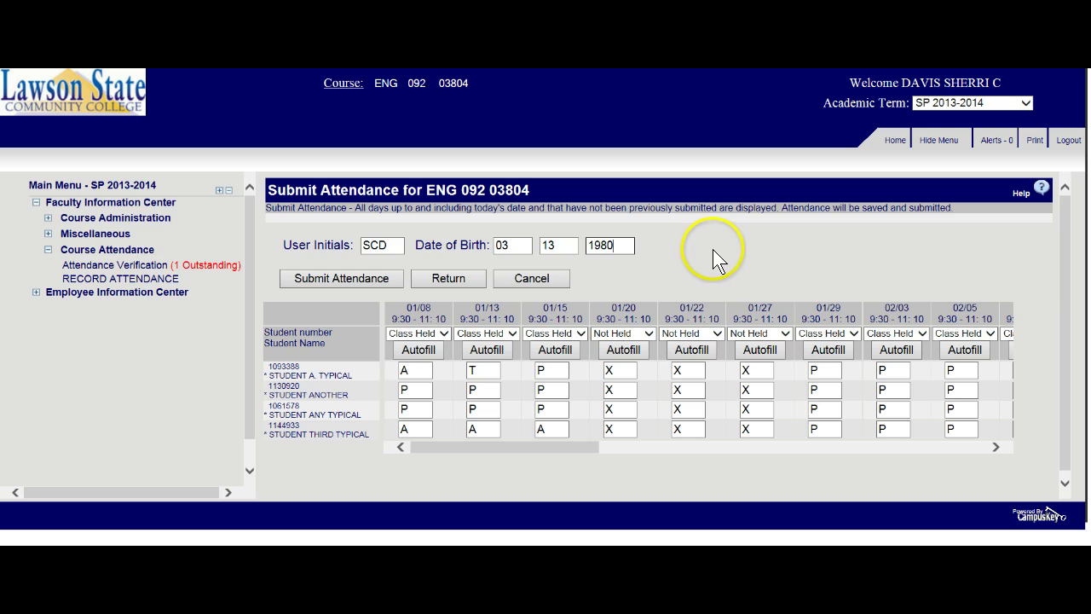
- Return to the ENG 092 03804 Record Attendance page and choose Submit Attendance as the action
click(455, 284)
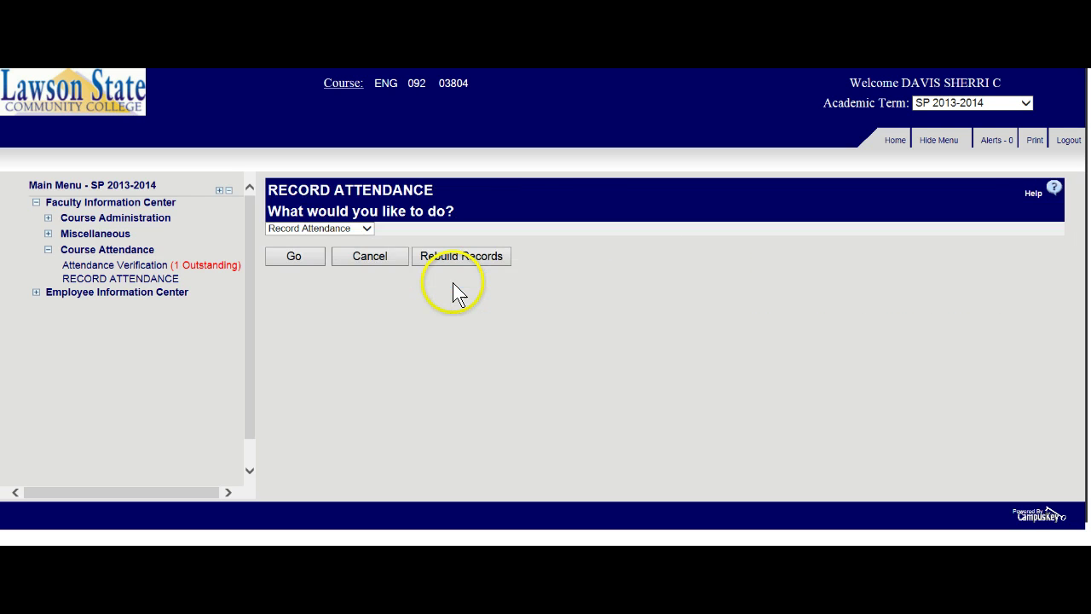
click(367, 230)
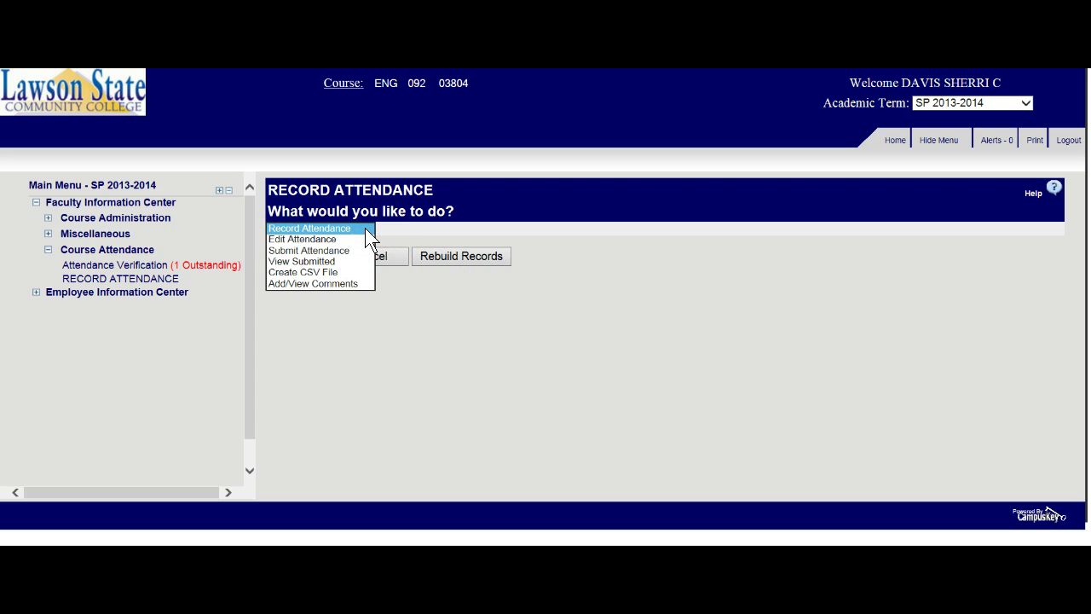
click(365, 227)
click(365, 227)
click(348, 250)
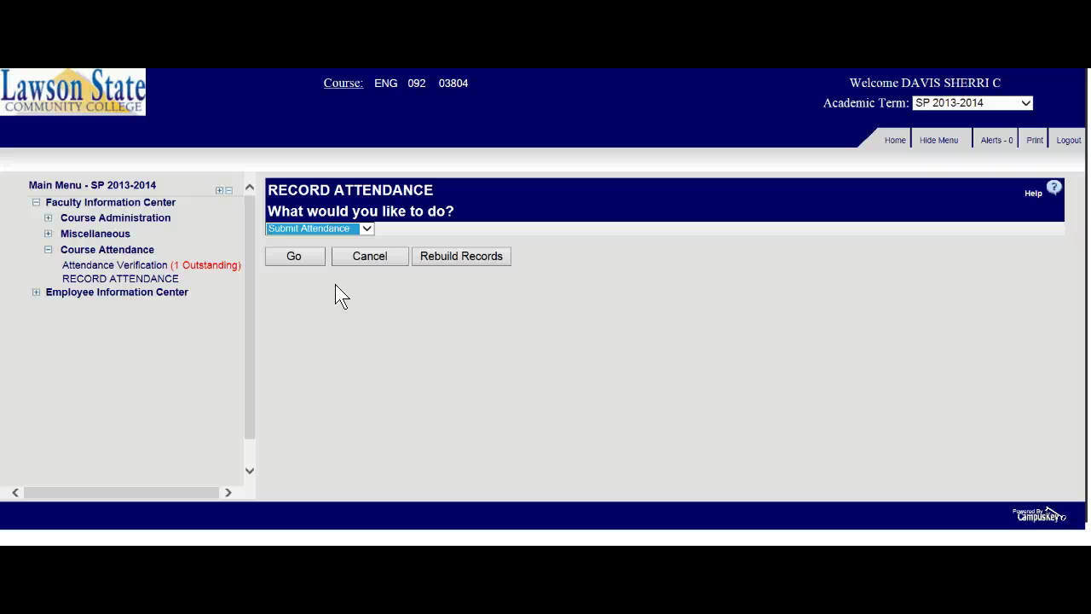
click(299, 353)
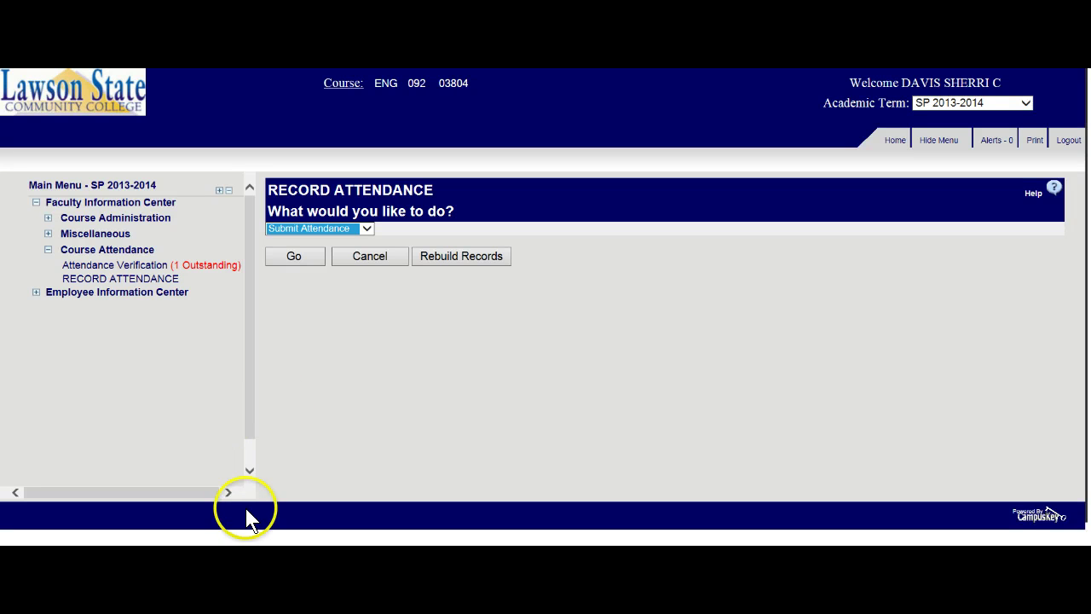